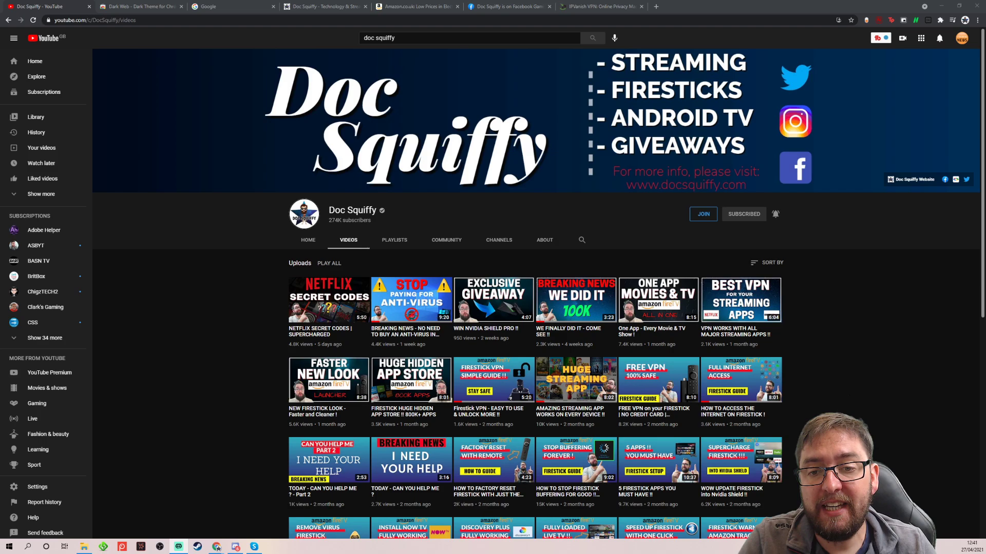
# Look over the Google, Doc Squiffy and Amazon.co.uk tabs.
pyautogui.click(215, 6)
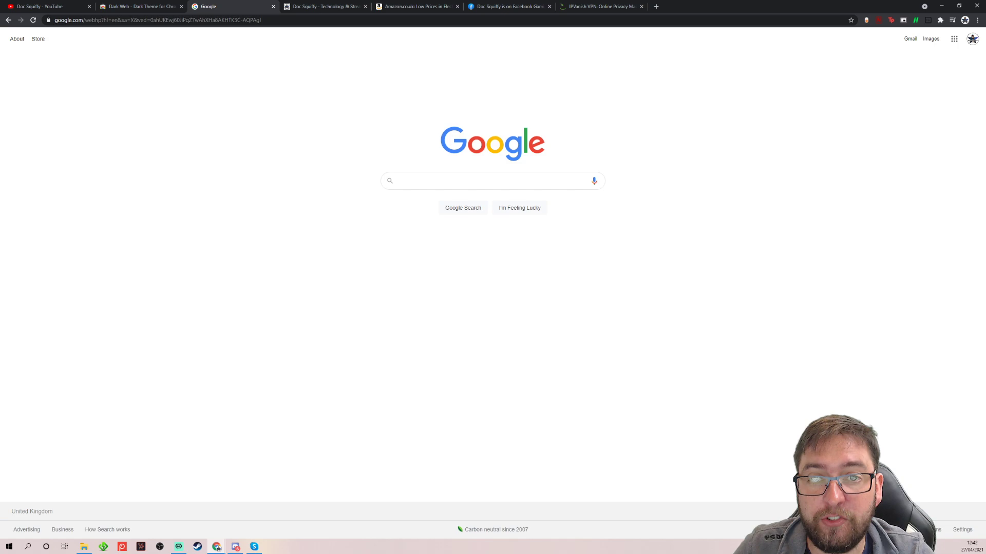
pyautogui.click(337, 6)
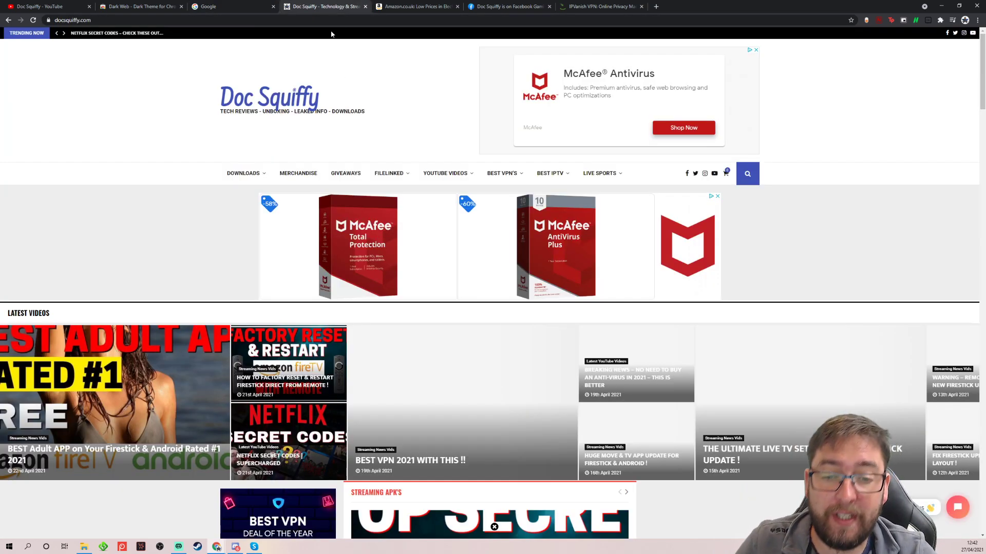
pyautogui.scroll(-10, 324, 56)
pyautogui.scroll(10, 307, 93)
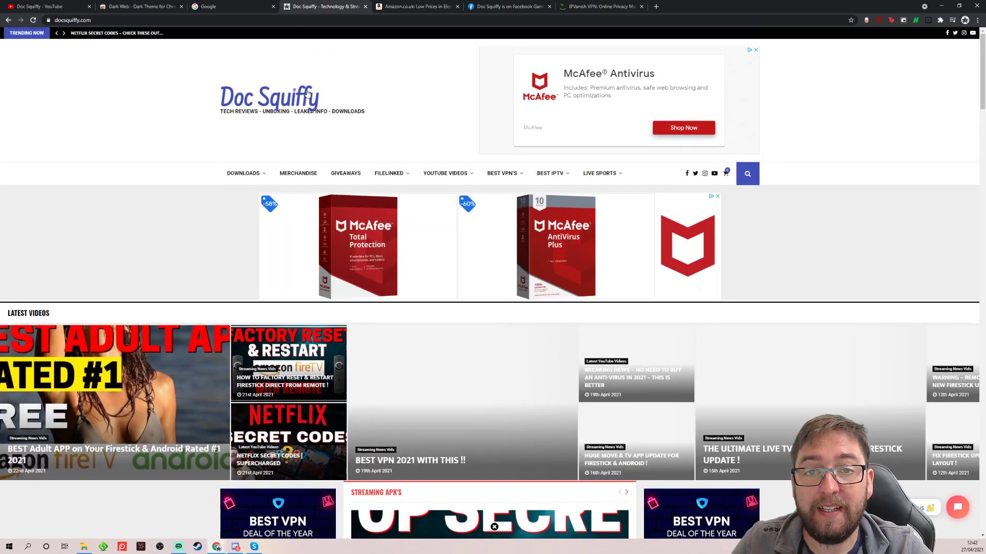
pyautogui.click(415, 6)
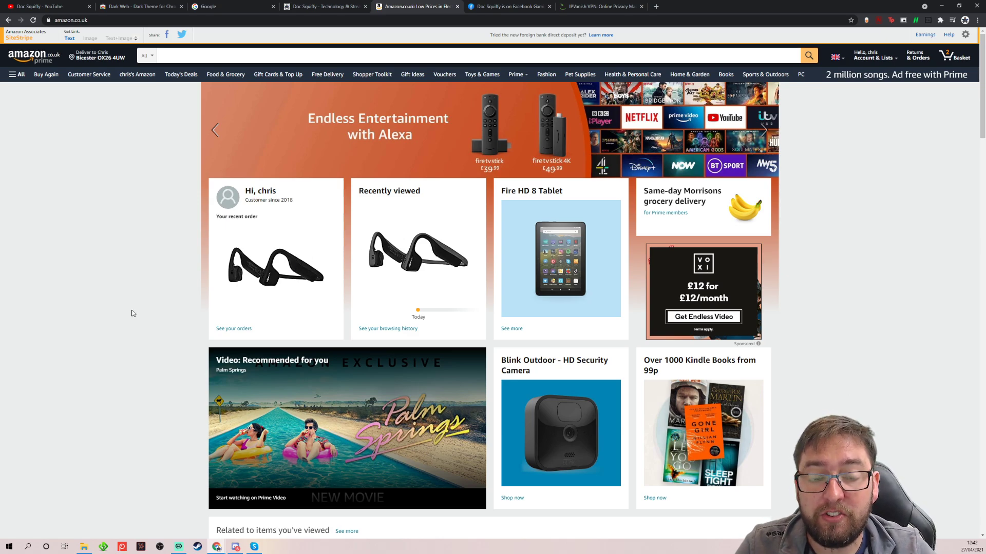
pyautogui.scroll(-6, 130, 313)
pyautogui.scroll(6, 130, 308)
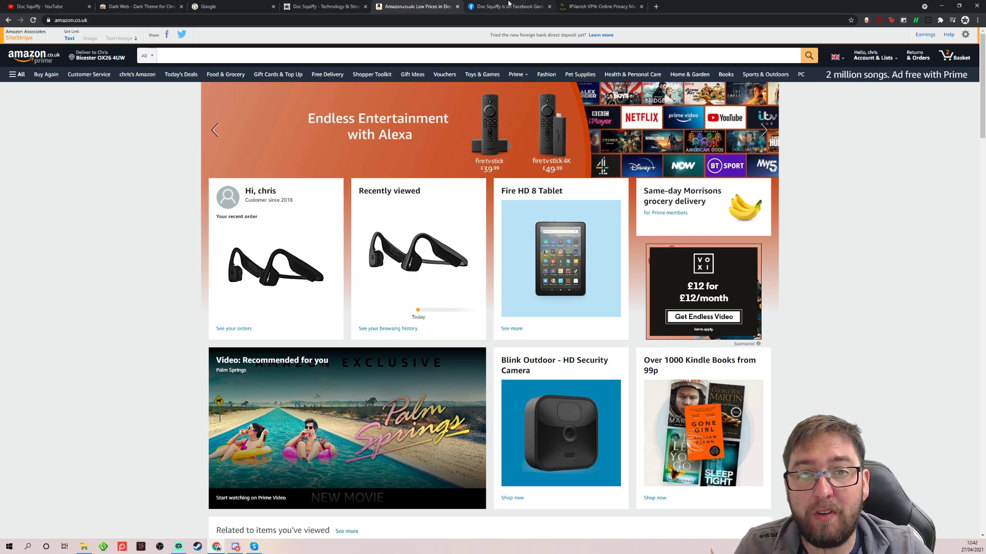
# View the Facebook Gaming and IPVanish tabs, then return to Amazon.
pyautogui.click(508, 6)
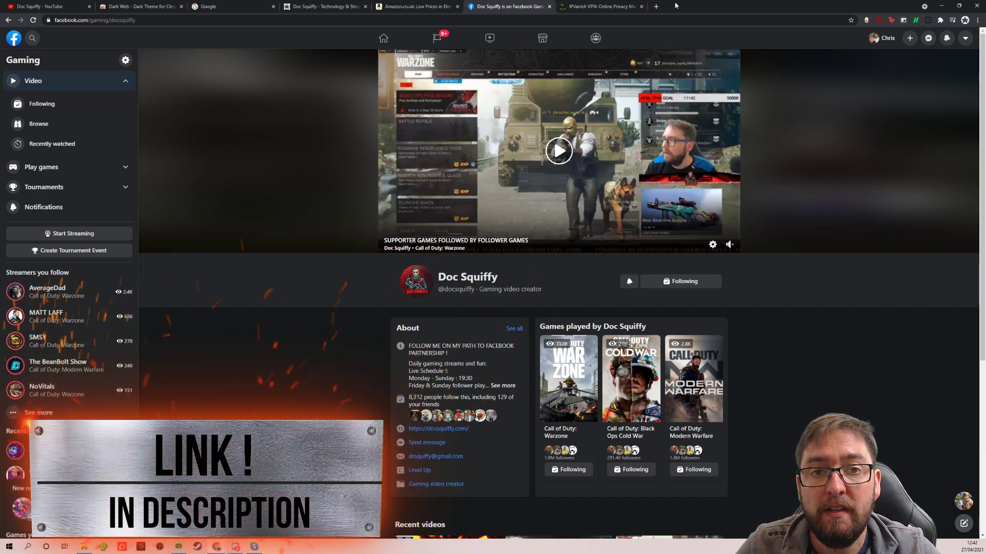
pyautogui.hotkey('ctrl', 'Tab')
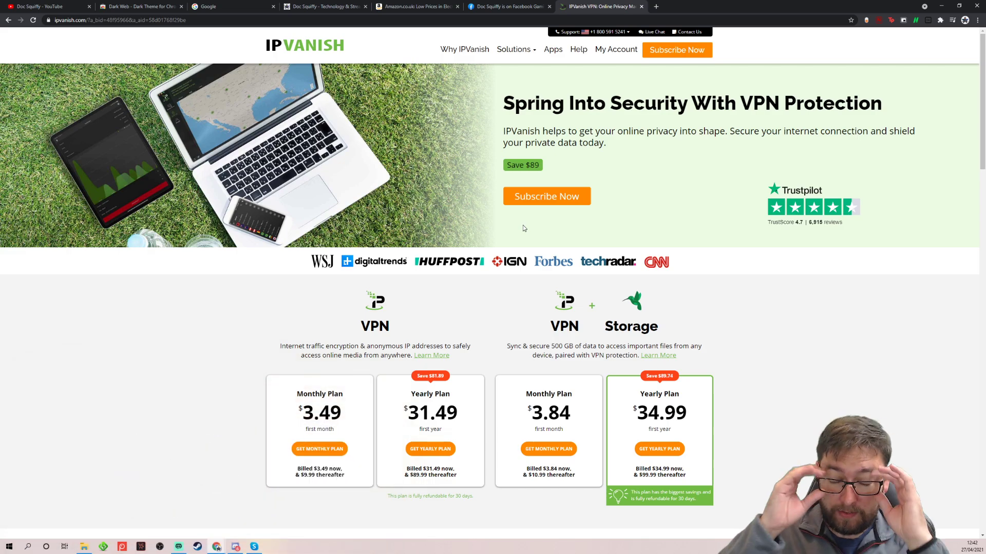
pyautogui.click(496, 4)
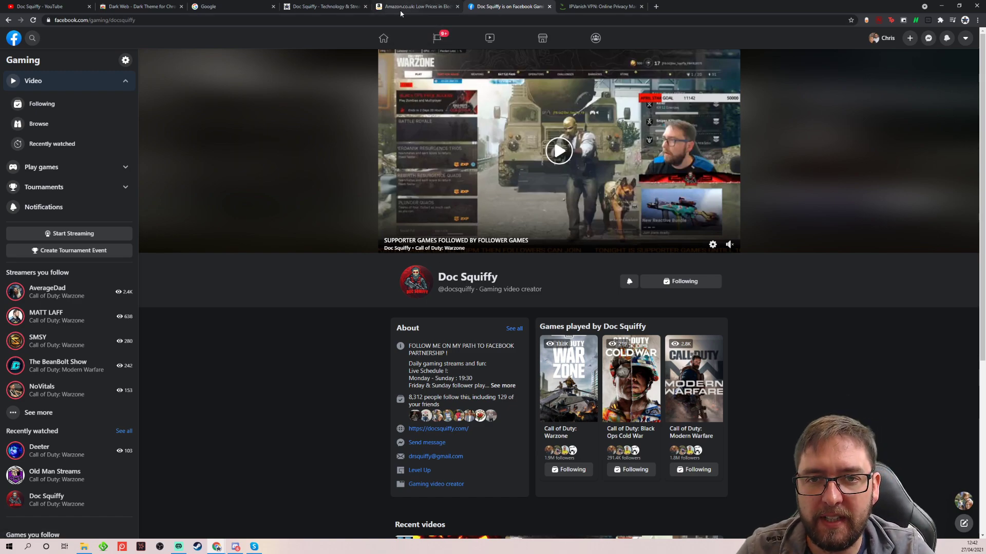
pyautogui.click(413, 6)
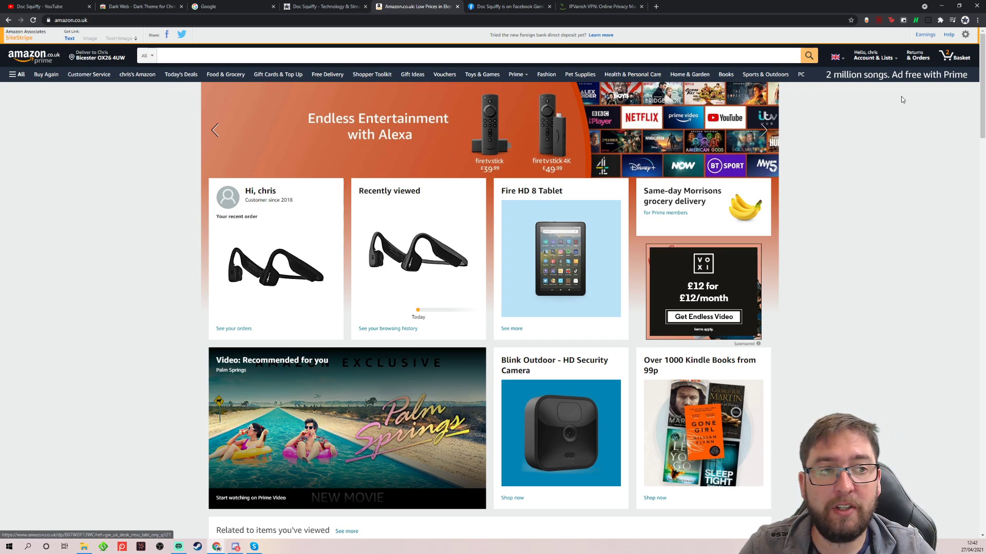
# Toggle the Amazon page's dark theme on and off repeatedly, leaving it dark.
pyautogui.click(929, 21)
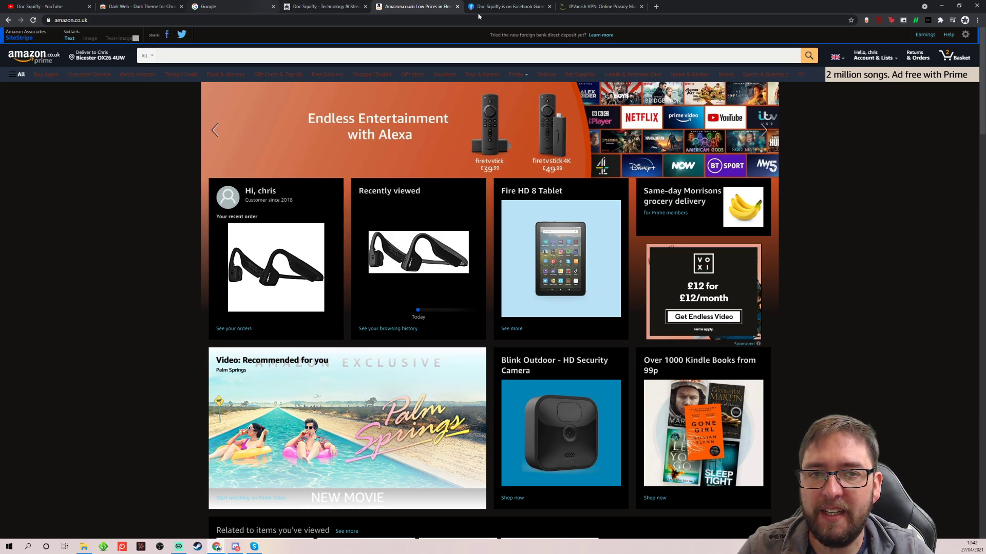
pyautogui.click(927, 21)
pyautogui.click(927, 21)
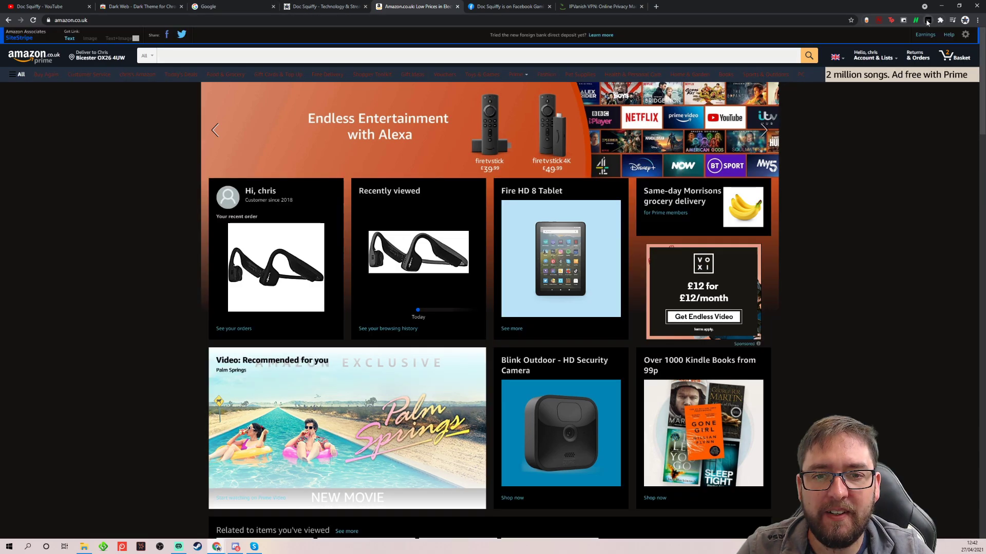
pyautogui.click(927, 21)
pyautogui.click(928, 22)
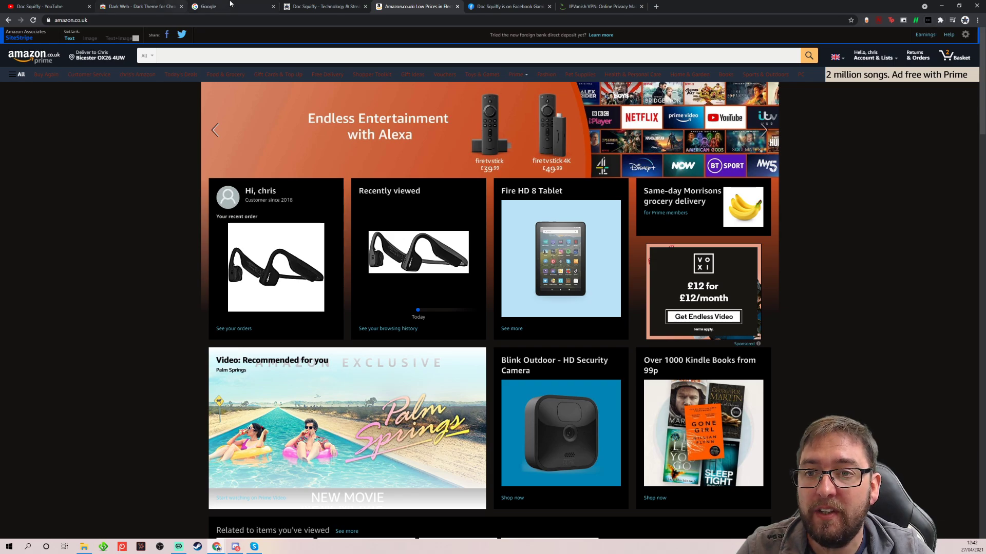
# On Google, turn dark mode off, search 'doc squiffy', and toggle the results dark then light.
pyautogui.click(206, 6)
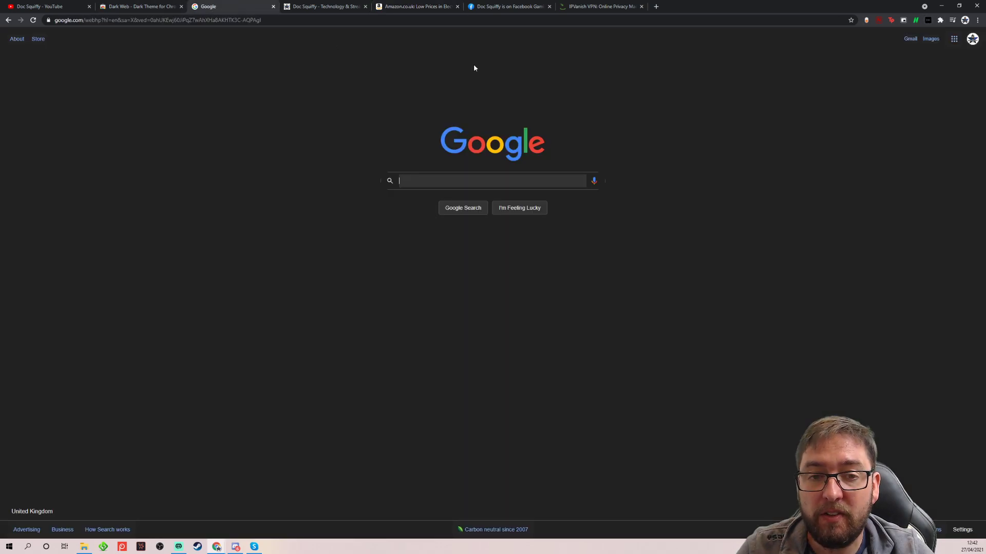
pyautogui.click(927, 22)
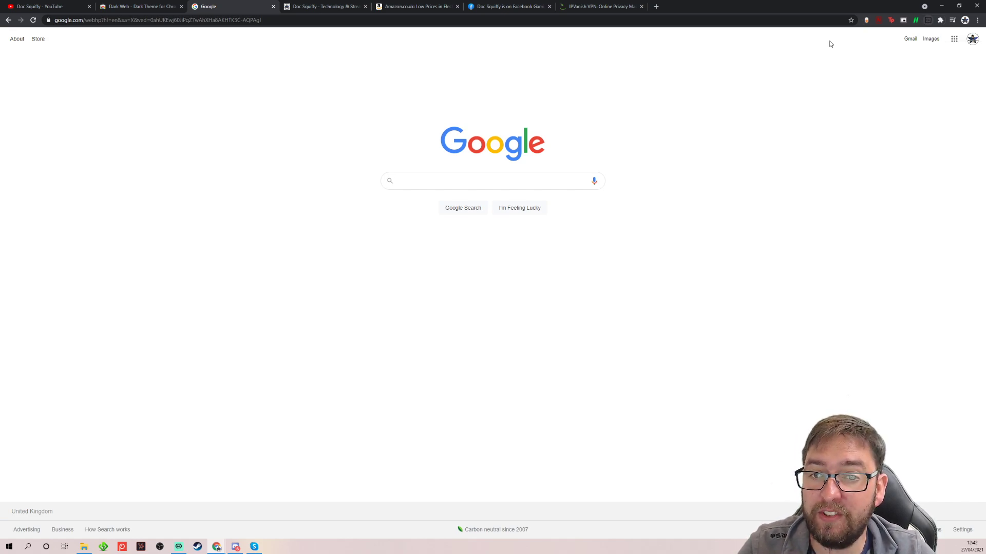
pyautogui.click(450, 180)
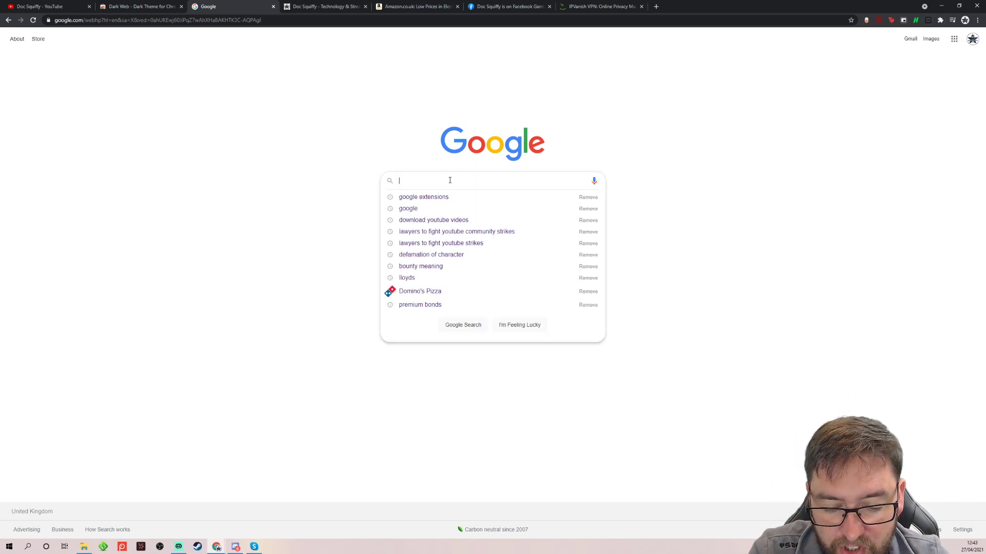
pyautogui.write('doc squiffy')
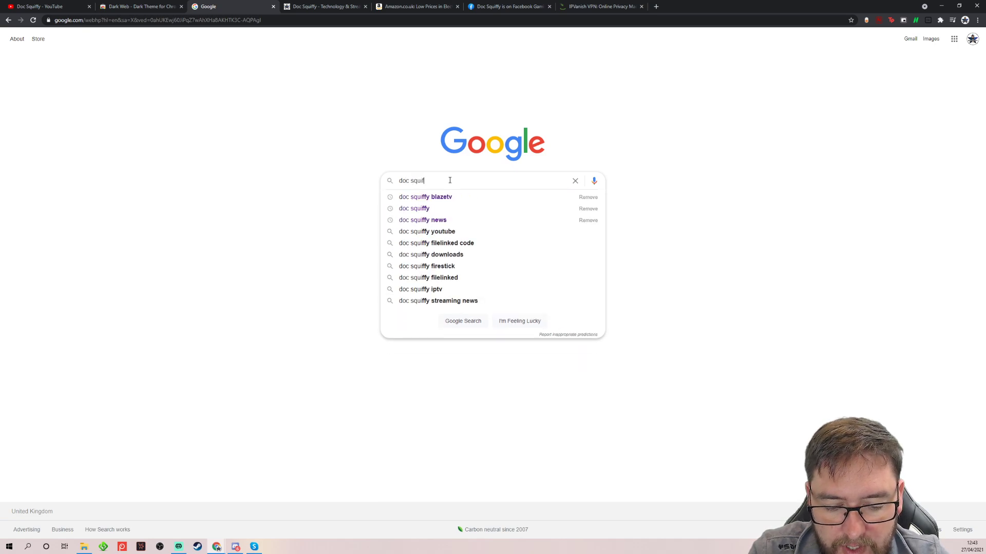
pyautogui.press('Return')
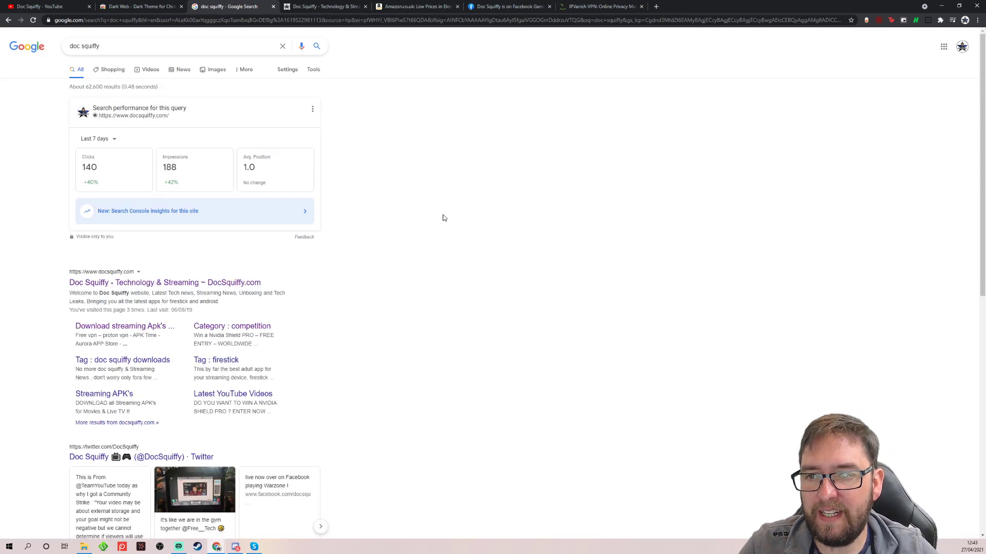
pyautogui.scroll(-3, 503, 229)
pyautogui.scroll(3, 503, 230)
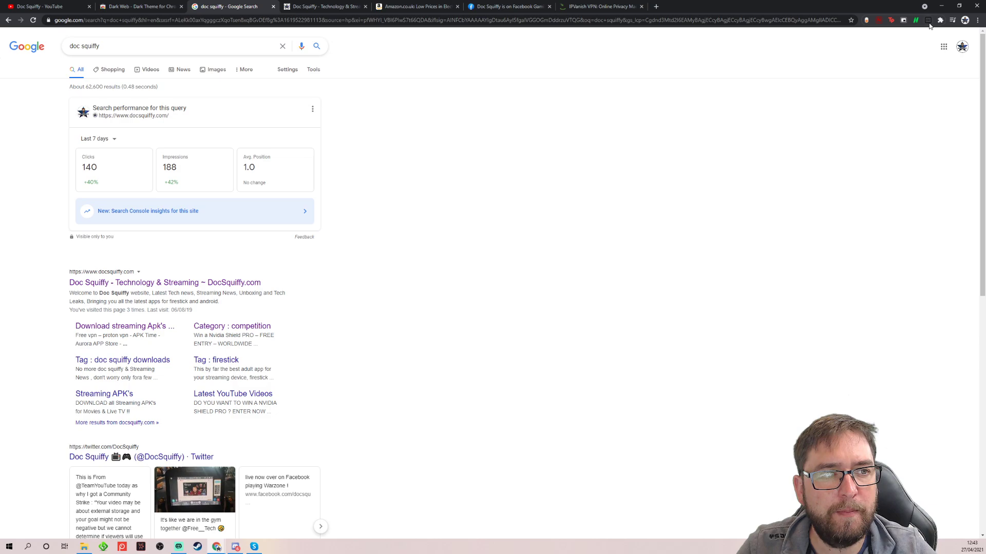
pyautogui.click(929, 22)
pyautogui.click(928, 21)
# Turn on dark mode for the IPVanish page, then browse the Doc Squiffy home page.
pyautogui.click(601, 6)
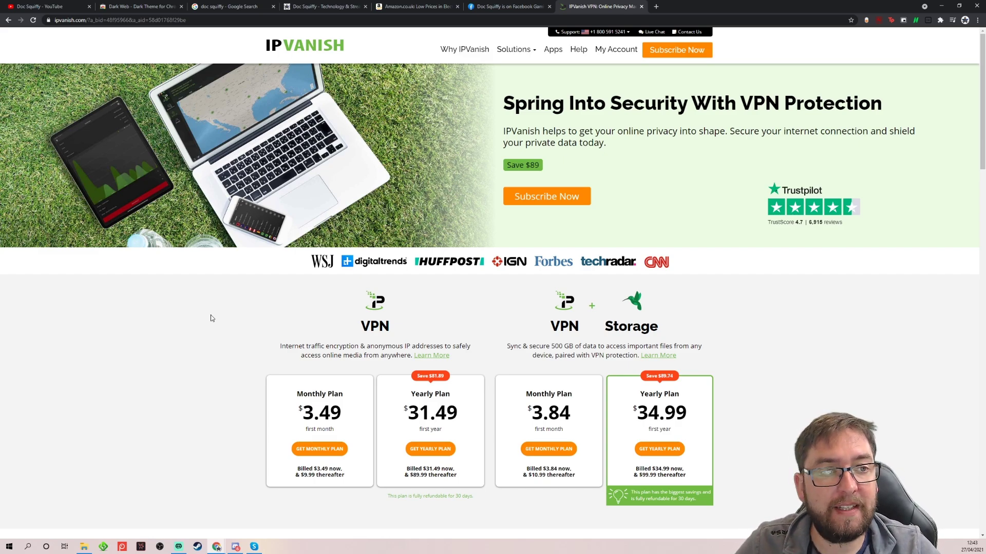
pyautogui.click(928, 20)
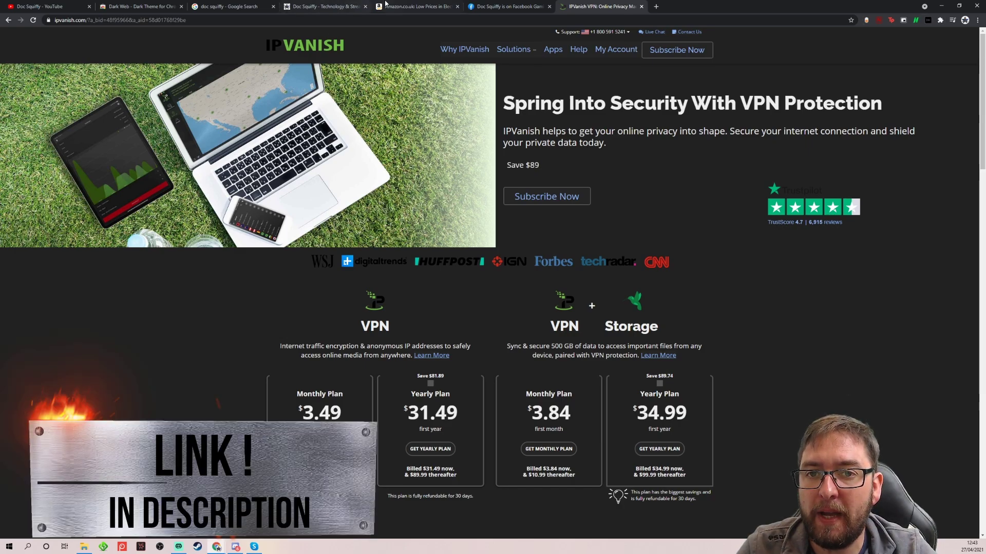
pyautogui.click(324, 5)
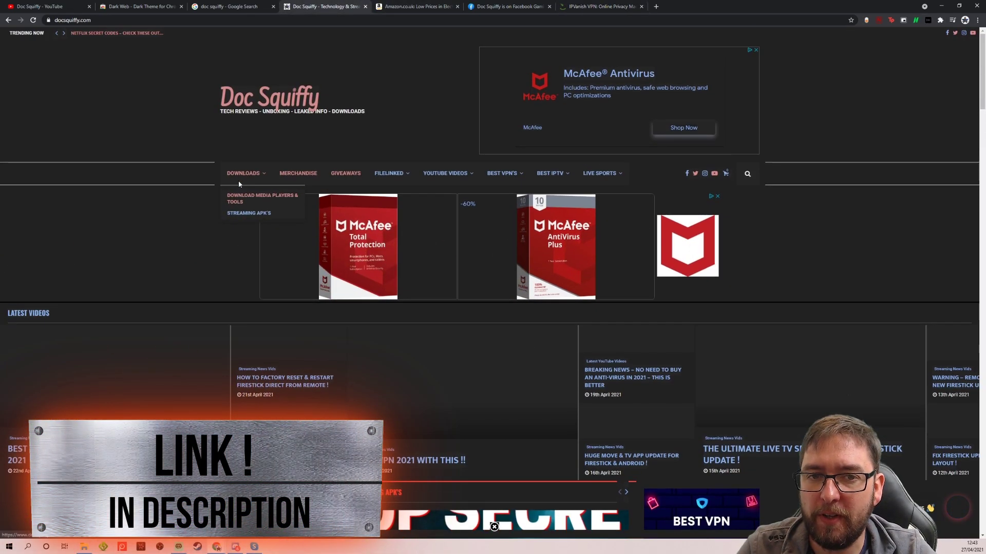
pyautogui.scroll(-8, 238, 181)
pyautogui.scroll(-7, 240, 184)
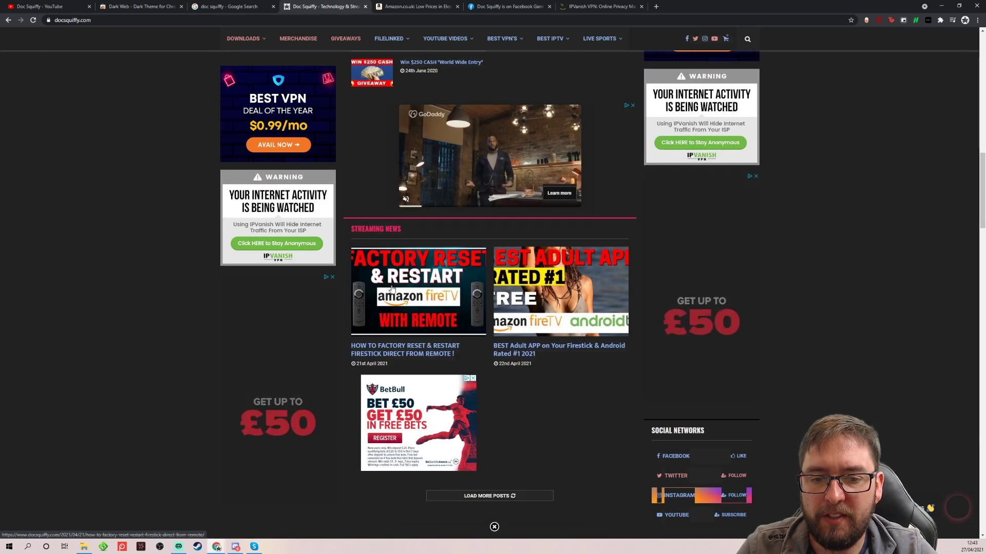
pyautogui.scroll(6, 531, 159)
pyautogui.scroll(-1, 531, 158)
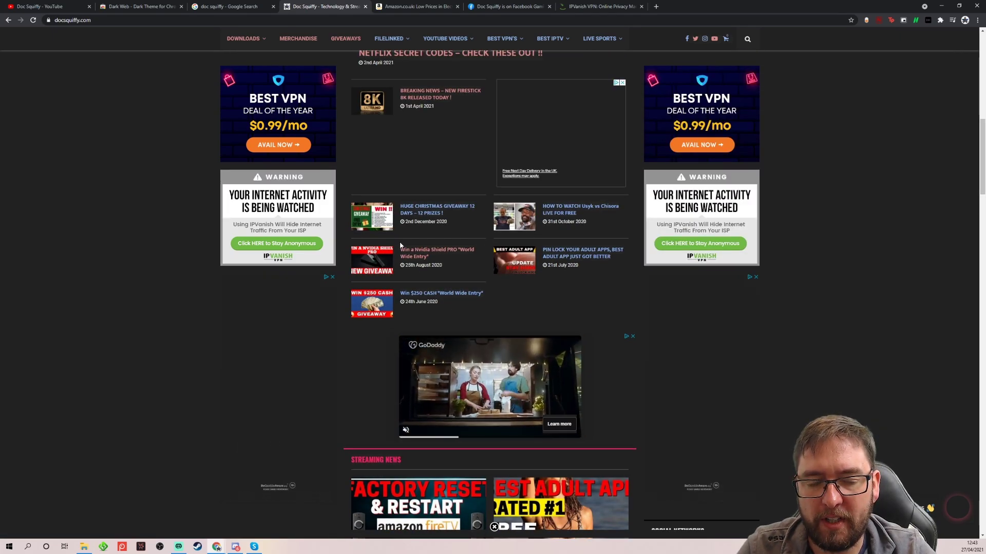
pyautogui.scroll(-8, 398, 242)
pyautogui.scroll(-10, 394, 248)
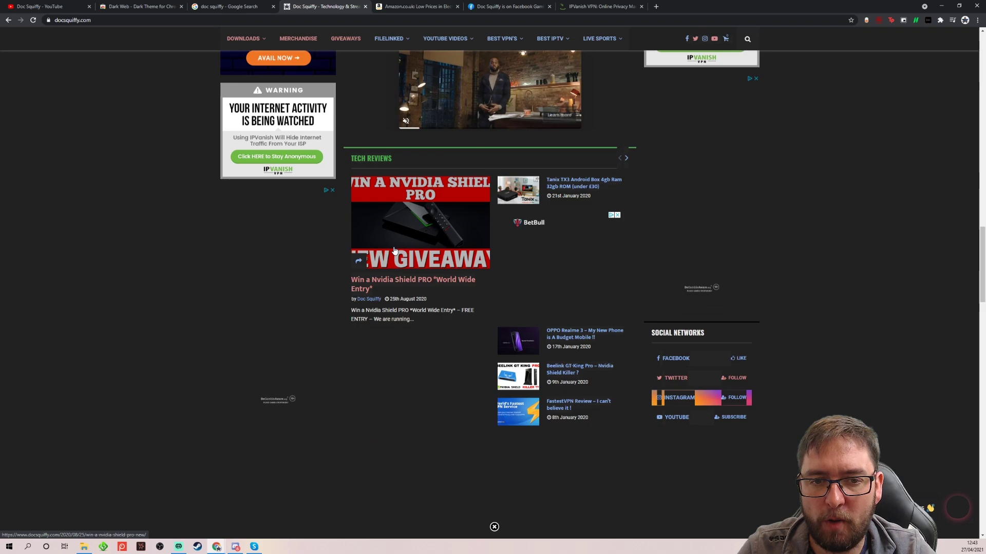
pyautogui.scroll(6, 393, 250)
pyautogui.scroll(7, 398, 257)
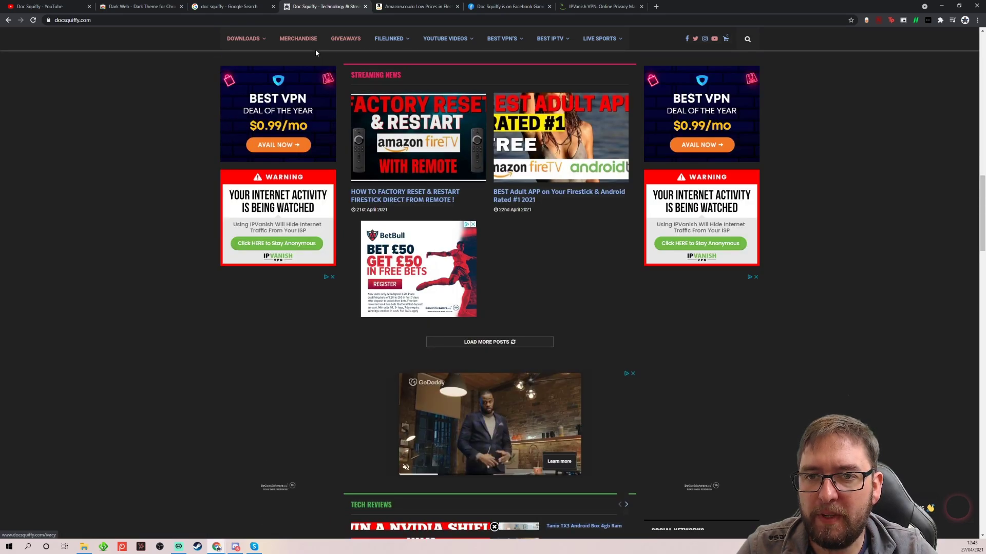
# Open the Doc Squiffy Giveaways category and toggle its dark theme off and back on.
pyautogui.click(346, 39)
pyautogui.scroll(-5, 202, 213)
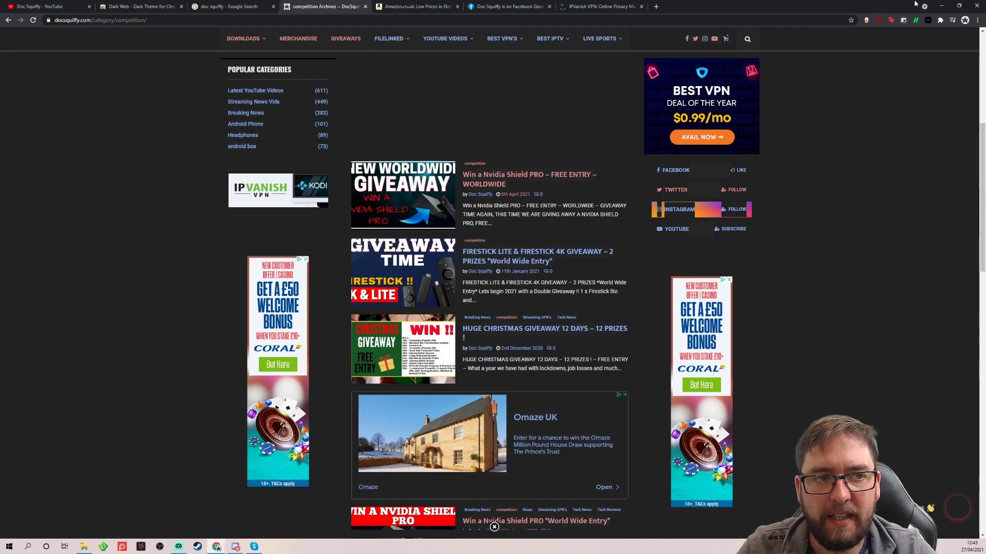
pyautogui.click(928, 21)
pyautogui.click(928, 21)
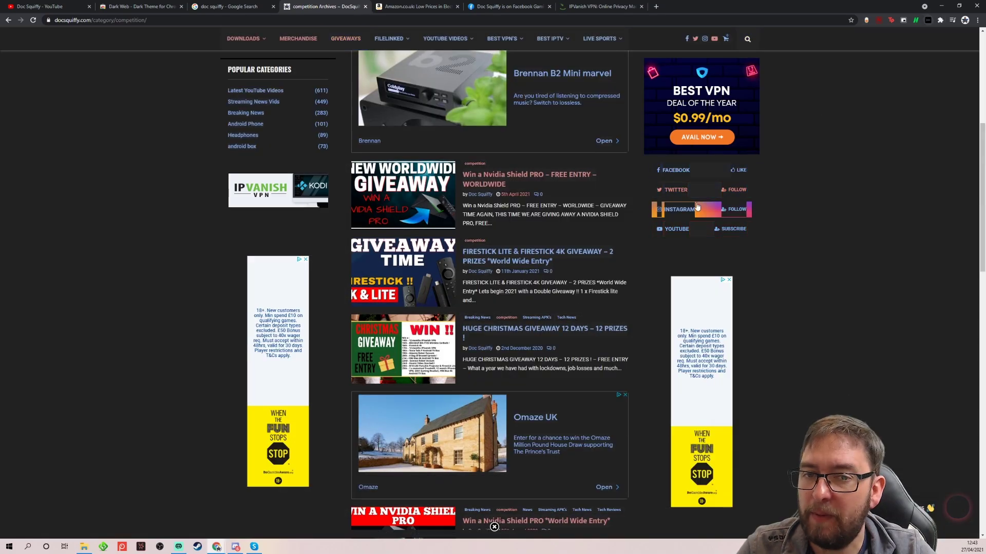
# Check the Amazon tab, then toggle Facebook Gaming's dark theme off and back on.
pyautogui.click(416, 6)
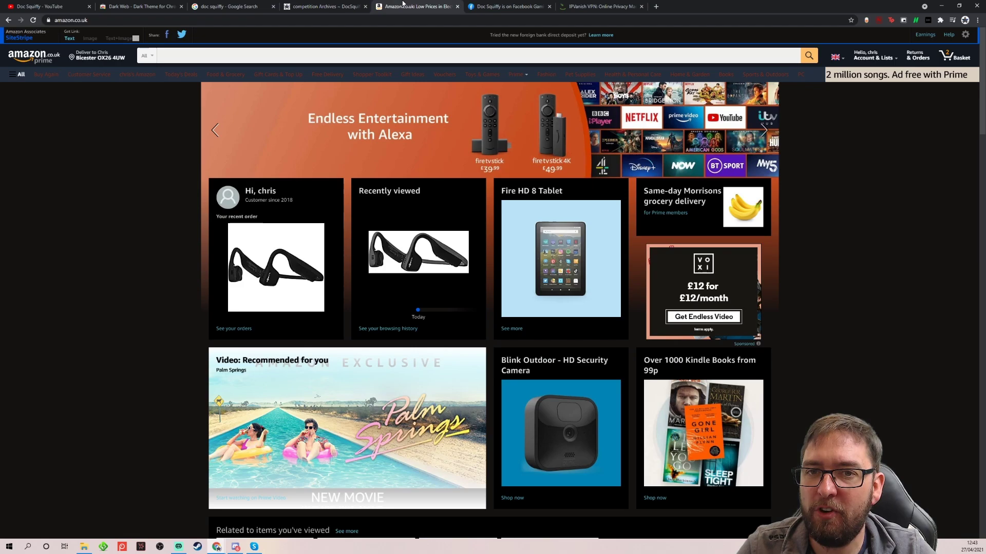
pyautogui.click(503, 6)
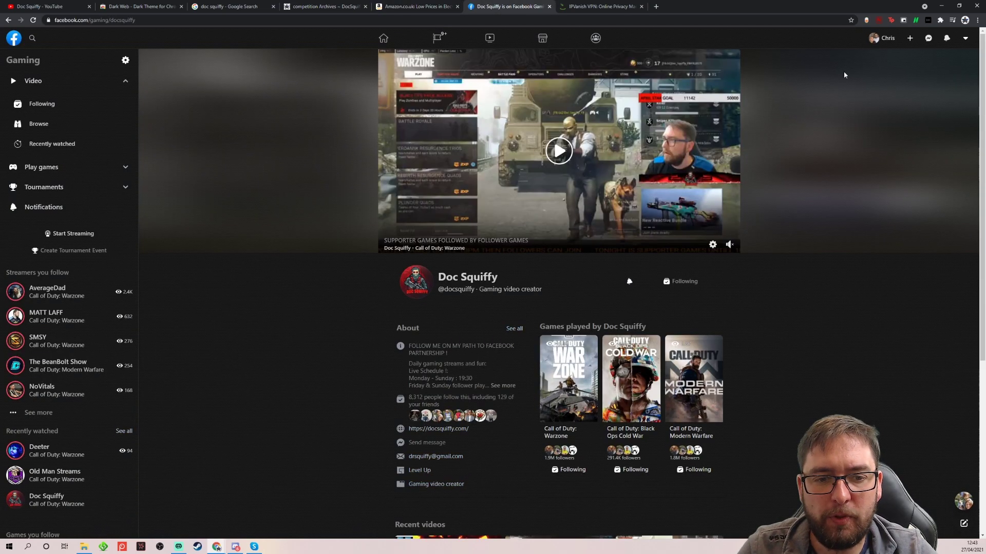
pyautogui.click(928, 21)
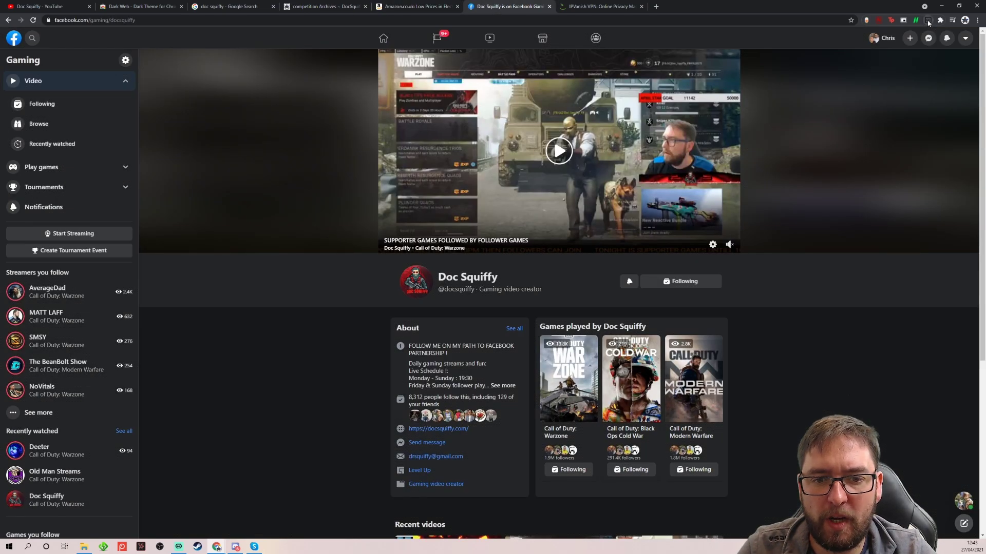
pyautogui.click(928, 21)
pyautogui.scroll(-3, 306, 299)
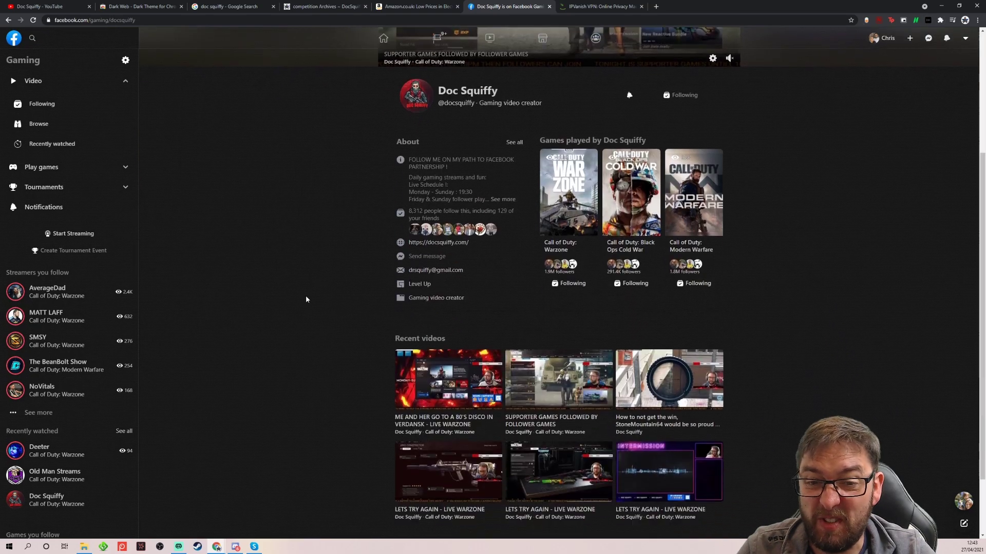
pyautogui.scroll(-5, 306, 299)
pyautogui.scroll(7, 306, 299)
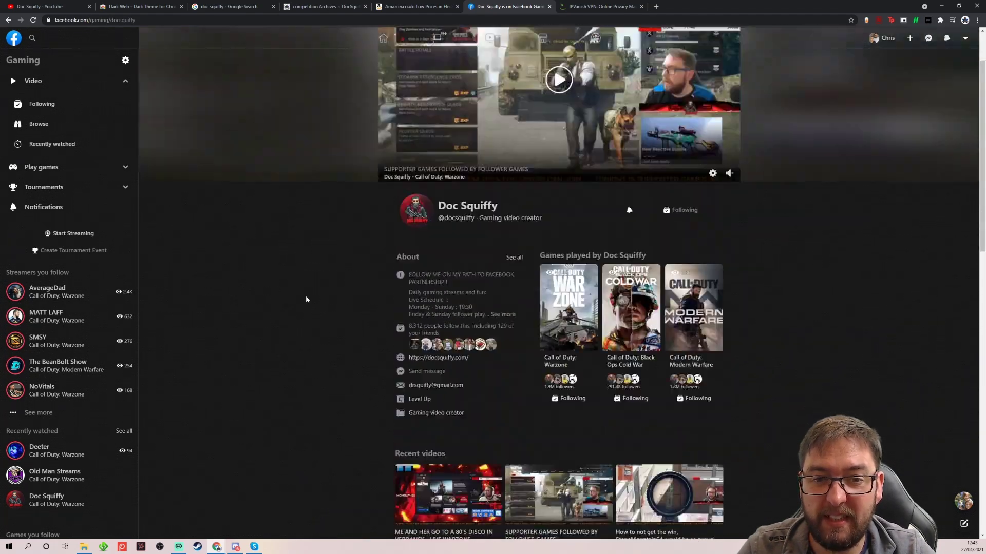
pyautogui.scroll(2, 306, 299)
# Go to the Facebook home feed, check the IPVanish tab, and start a new tab.
pyautogui.click(14, 38)
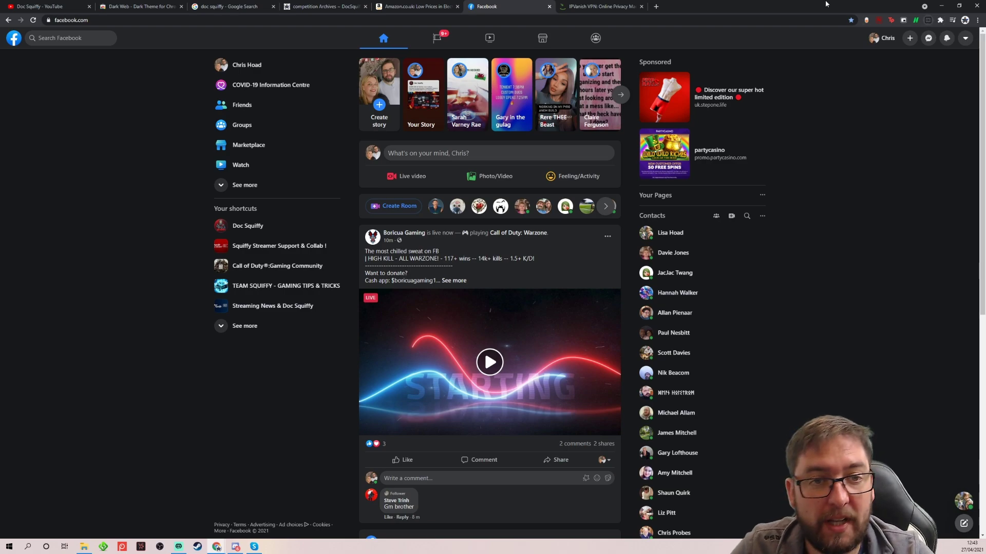
pyautogui.click(598, 6)
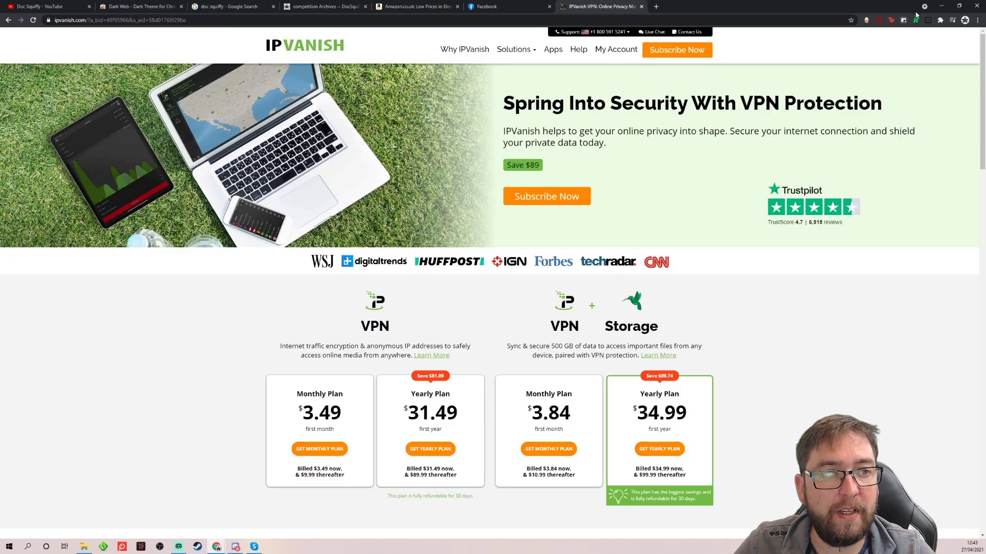
pyautogui.click(656, 6)
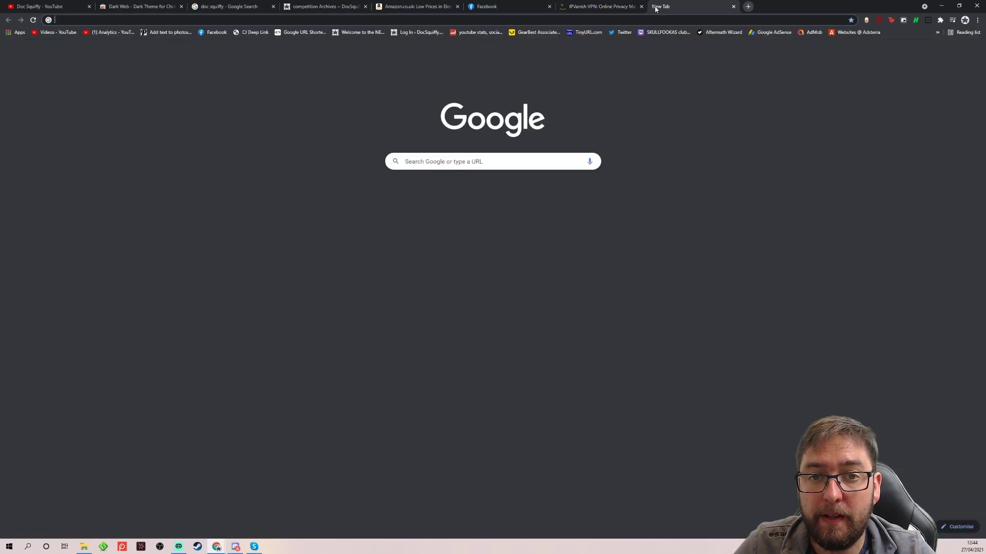
# Search Google for 'bbc news' and open the BBC News: Home result.
pyautogui.click(424, 162)
pyautogui.click(185, 190)
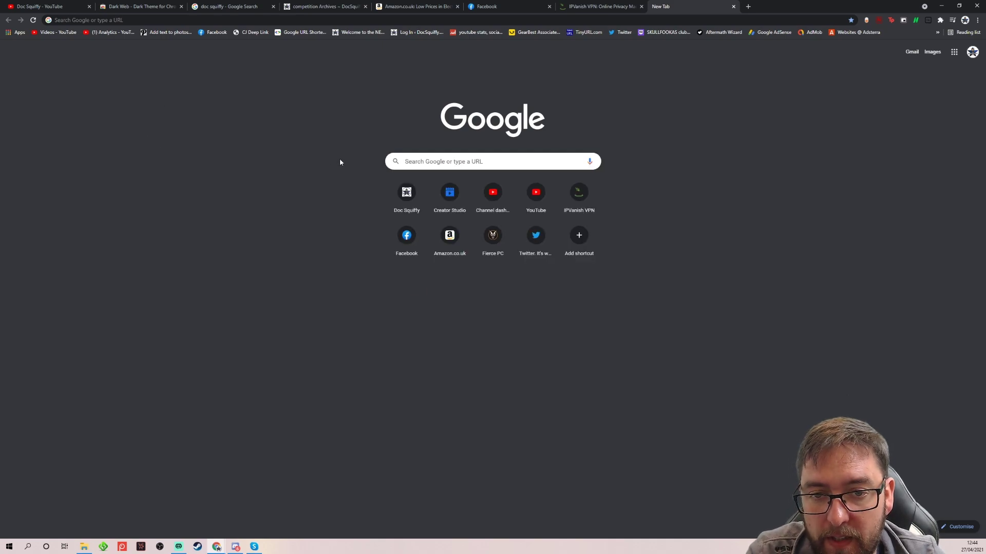
pyautogui.click(413, 162)
pyautogui.write('bbc news')
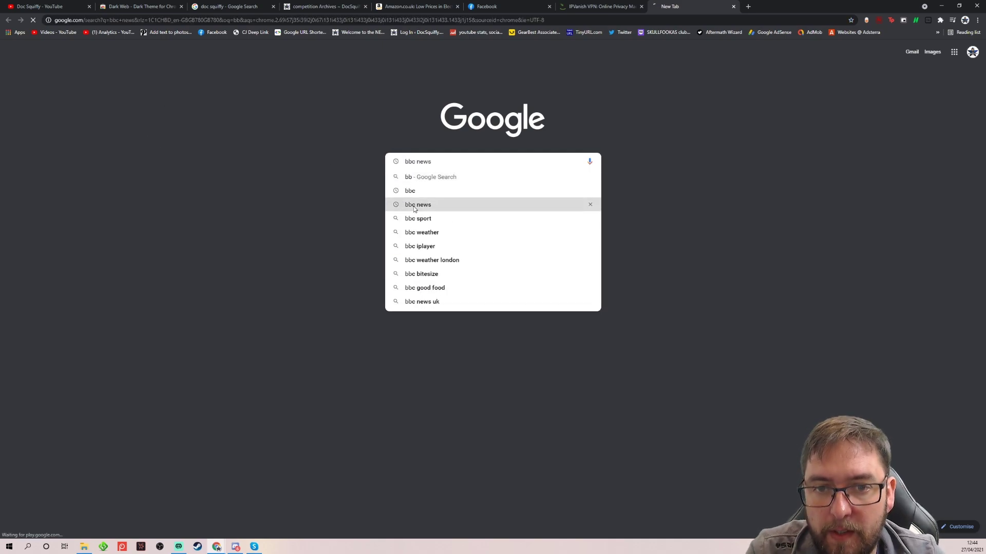
pyautogui.click(416, 204)
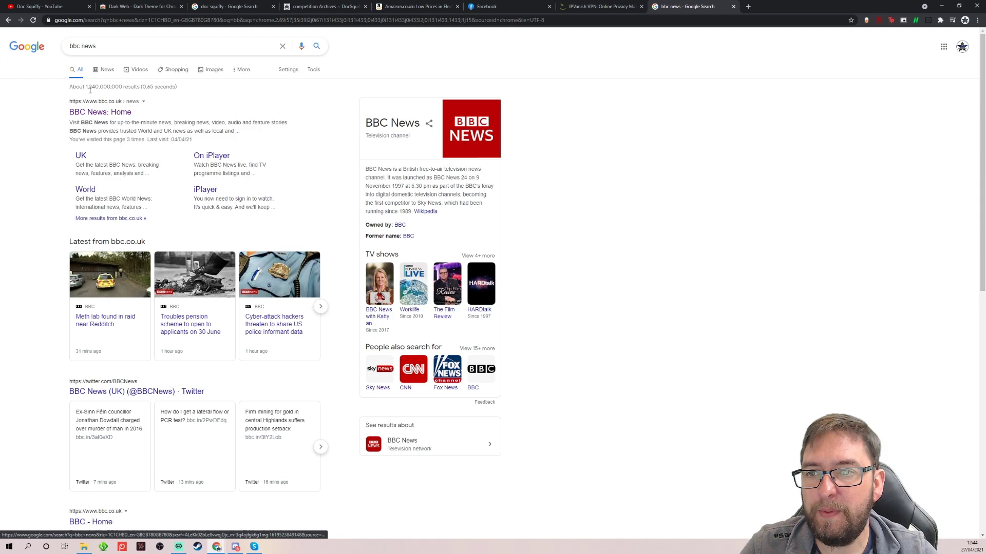
pyautogui.click(98, 112)
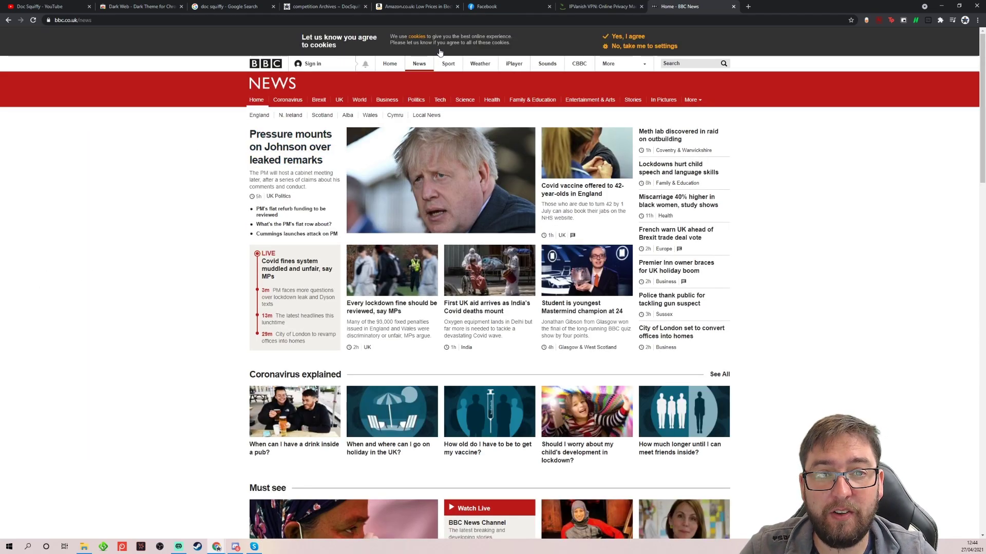
# Accept the BBC cookie notice and browse the extra news sections.
pyautogui.click(627, 37)
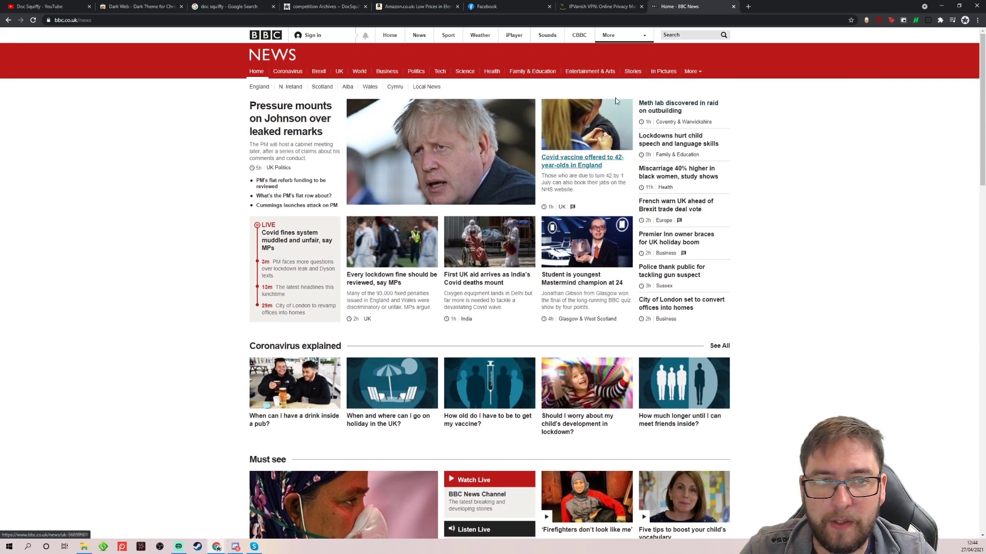
pyautogui.click(696, 72)
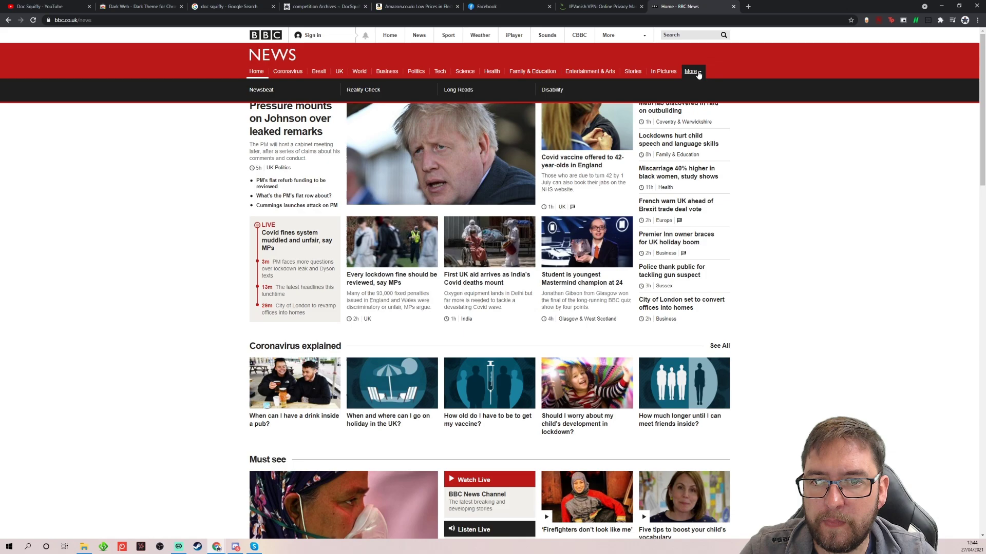
pyautogui.scroll(-20, 757, 312)
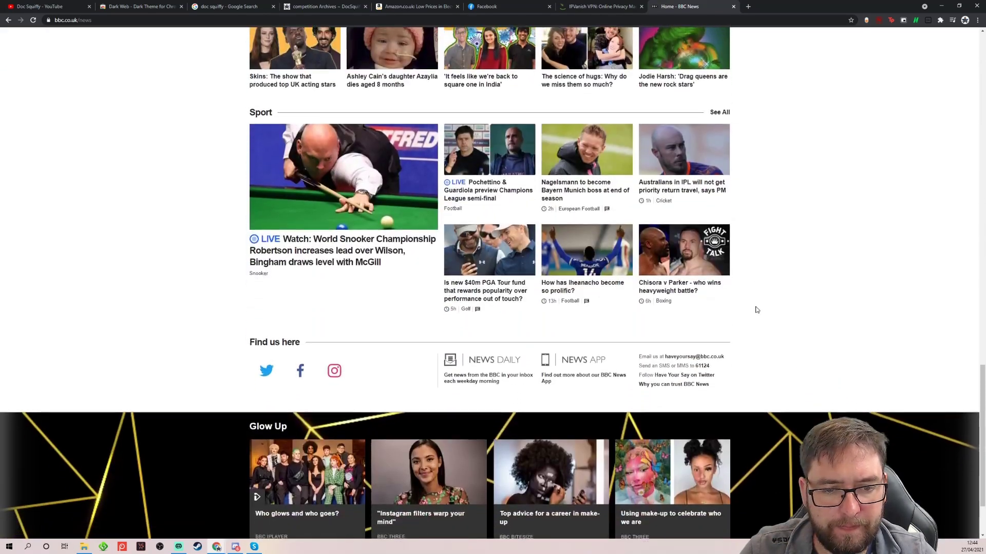
pyautogui.scroll(-2, 758, 311)
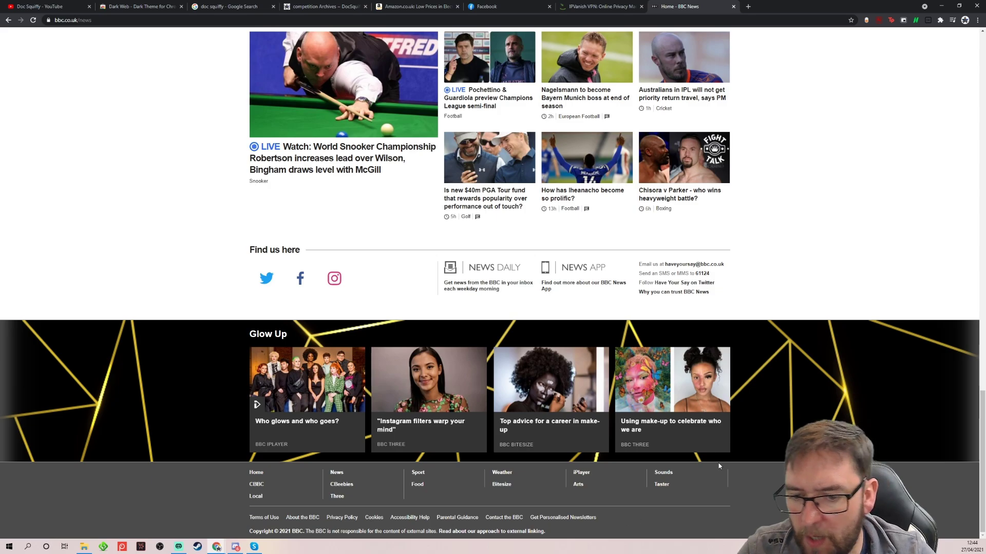
pyautogui.scroll(20, 719, 464)
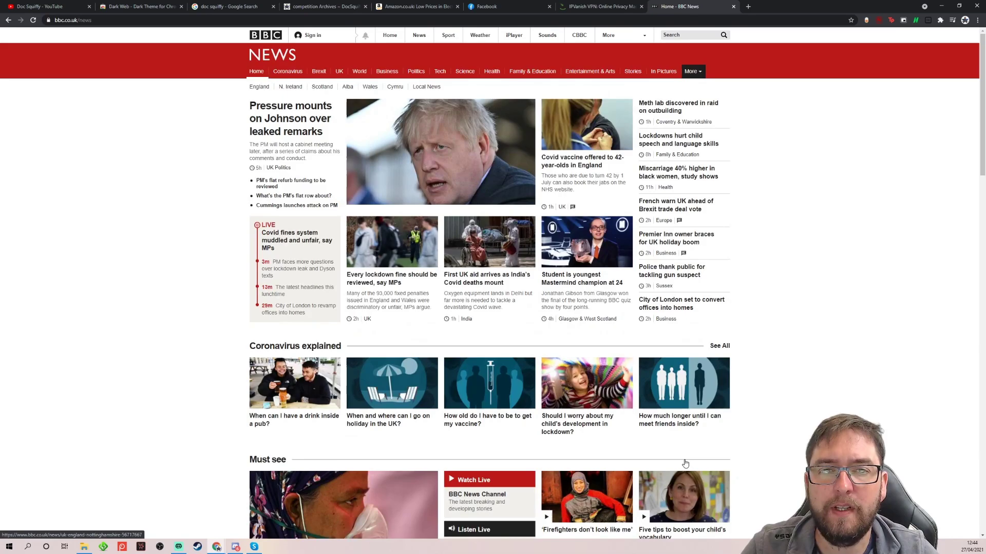
# Darken BBC News with Alt+Shift+D, then go to the Dark Web extension's store page.
pyautogui.hotkey('alt', 'shift', 'd')
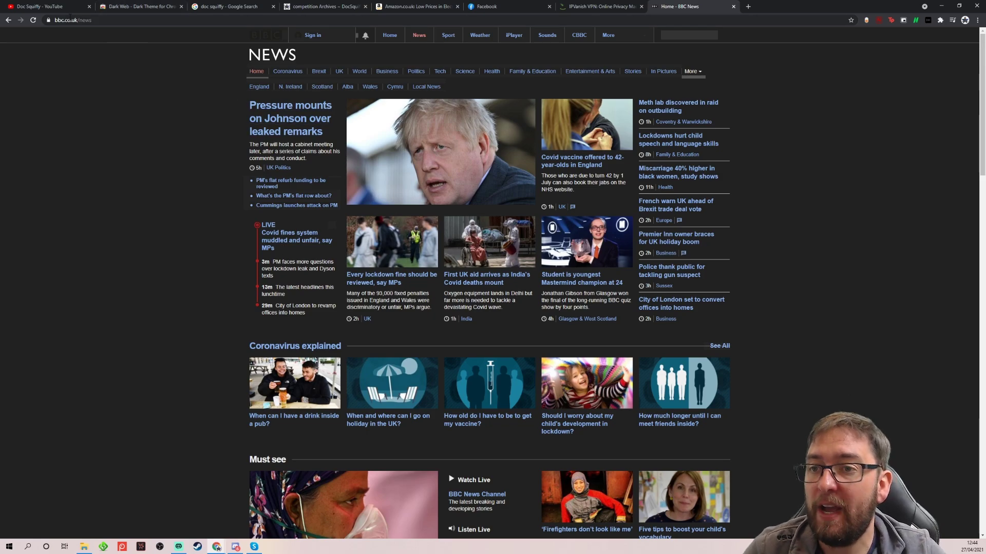
pyautogui.click(137, 6)
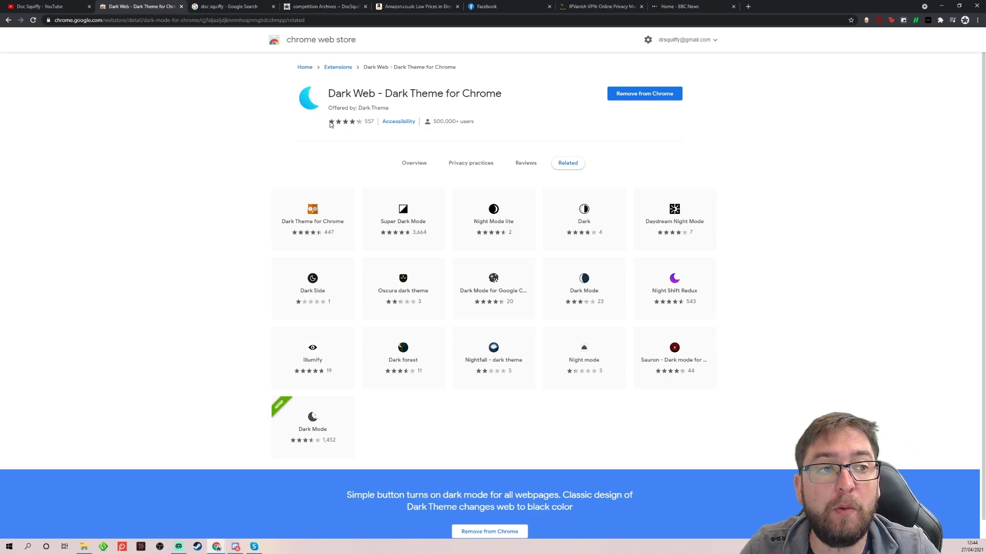
# Remove the Dark Web extension and open the Chrome Web Store home in a new tab.
pyautogui.click(631, 98)
pyautogui.click(877, 82)
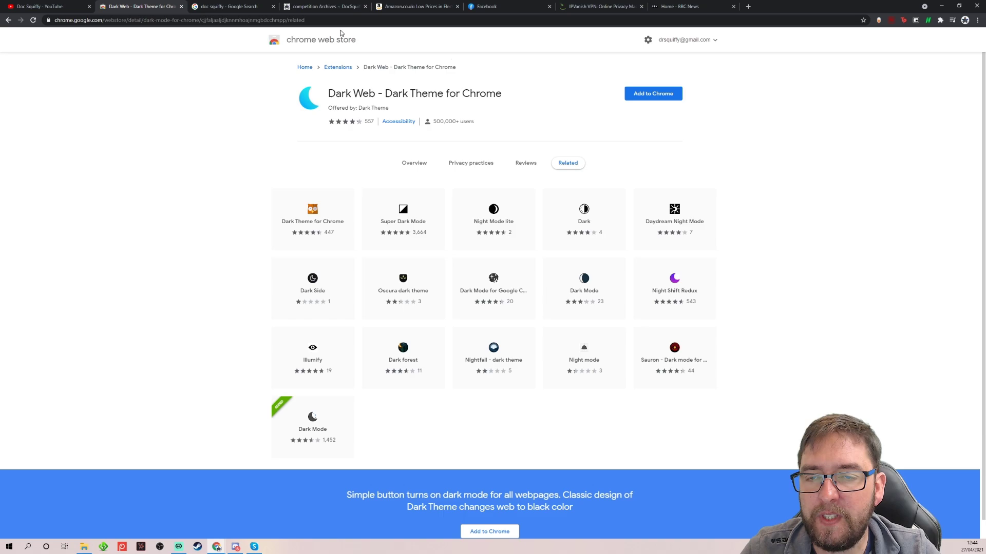
pyautogui.rightClick(319, 45)
pyautogui.click(339, 52)
pyautogui.click(231, 6)
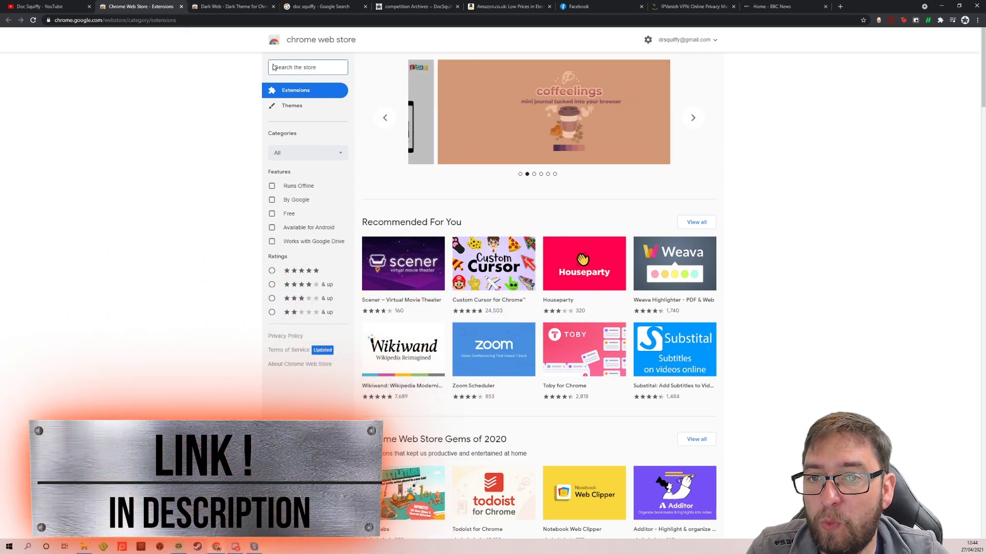
# Search the store for 'Dark Web' and add Dark Web – Dark Theme for Chrome.
pyautogui.click(293, 66)
pyautogui.write('Dark Web')
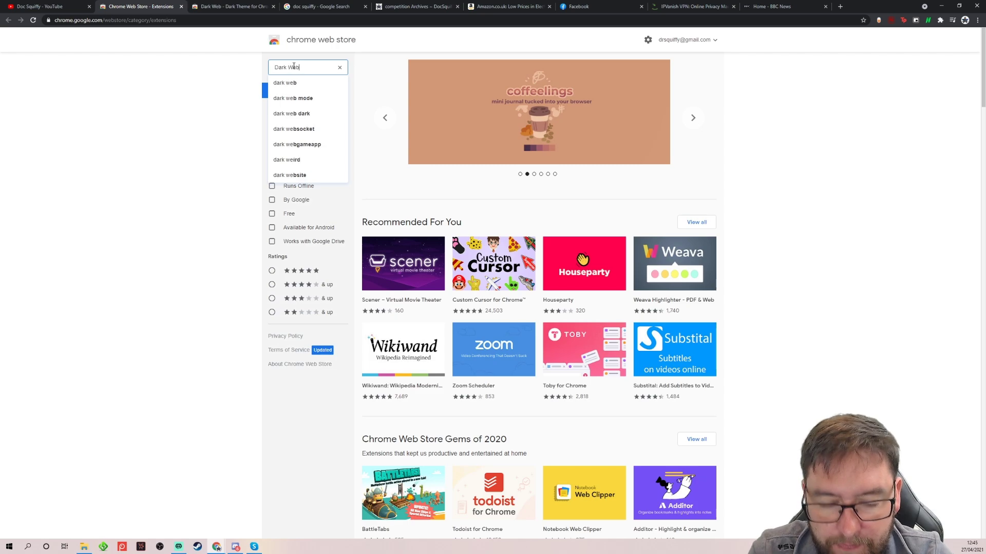
pyautogui.press('Return')
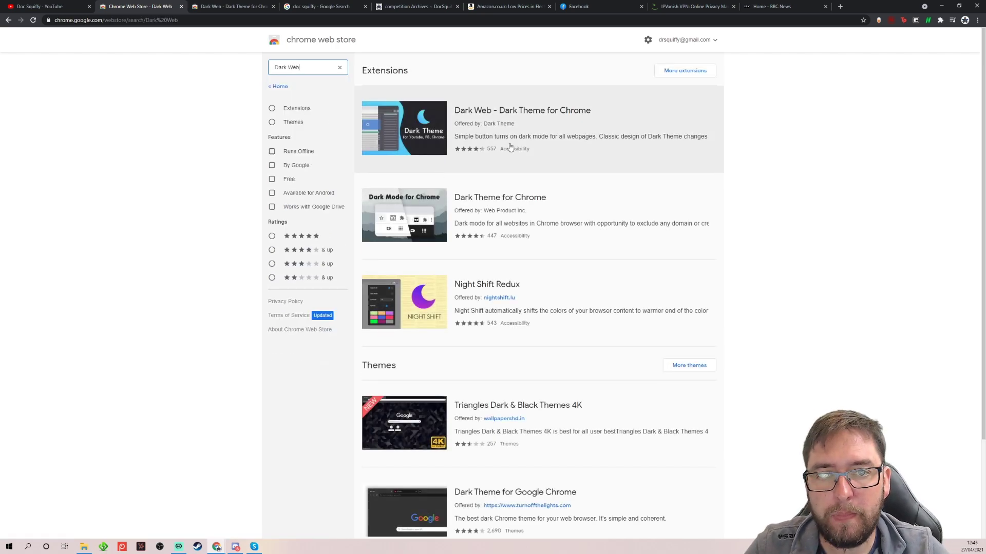
pyautogui.click(515, 113)
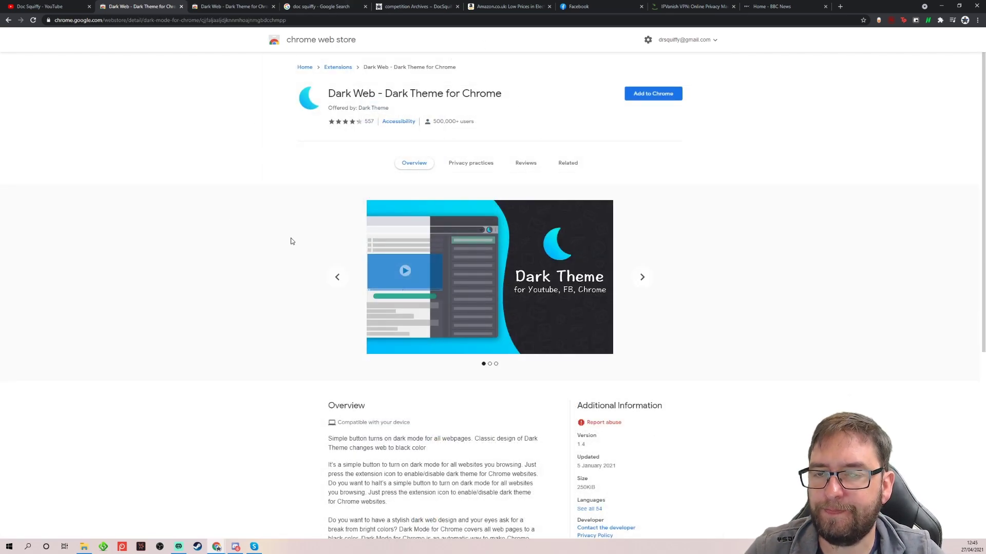
pyautogui.click(649, 93)
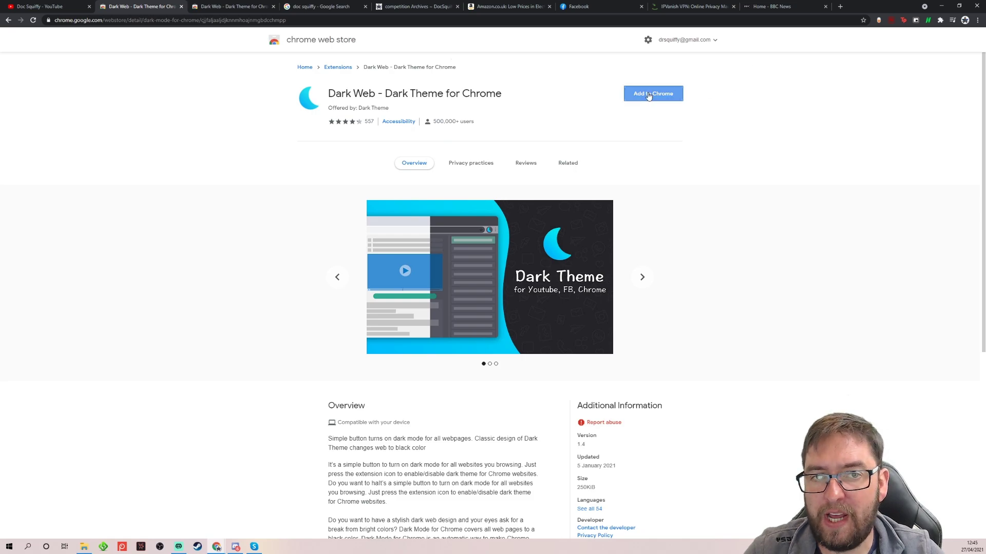
pyautogui.click(505, 84)
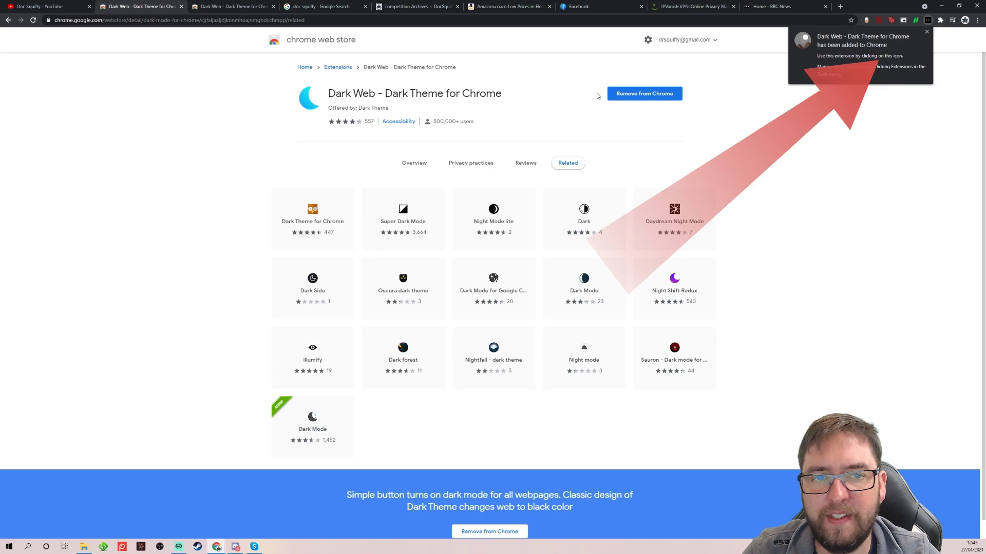
# Pin the Dark Web extension to the toolbar and return to the Doc Squiffy competition page.
pyautogui.click(940, 20)
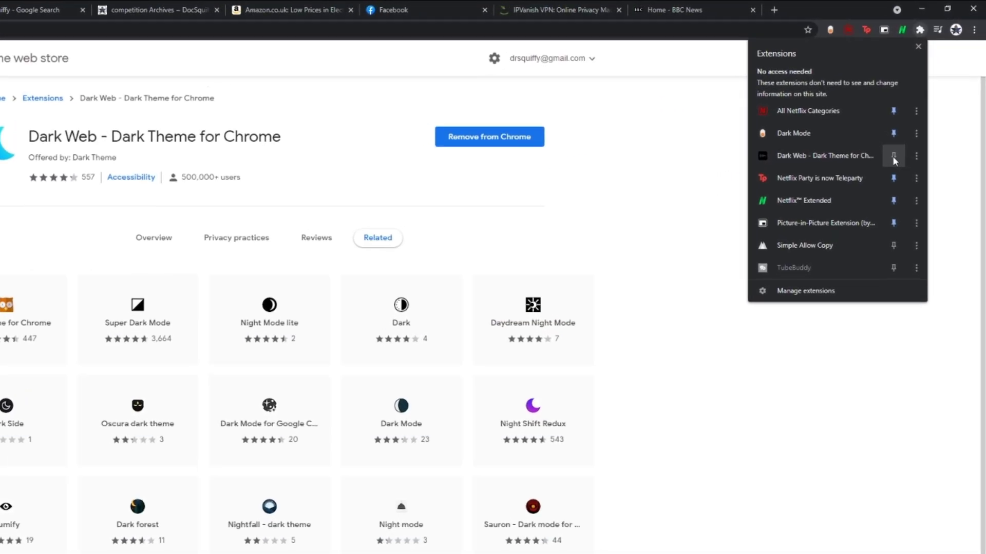
pyautogui.click(931, 232)
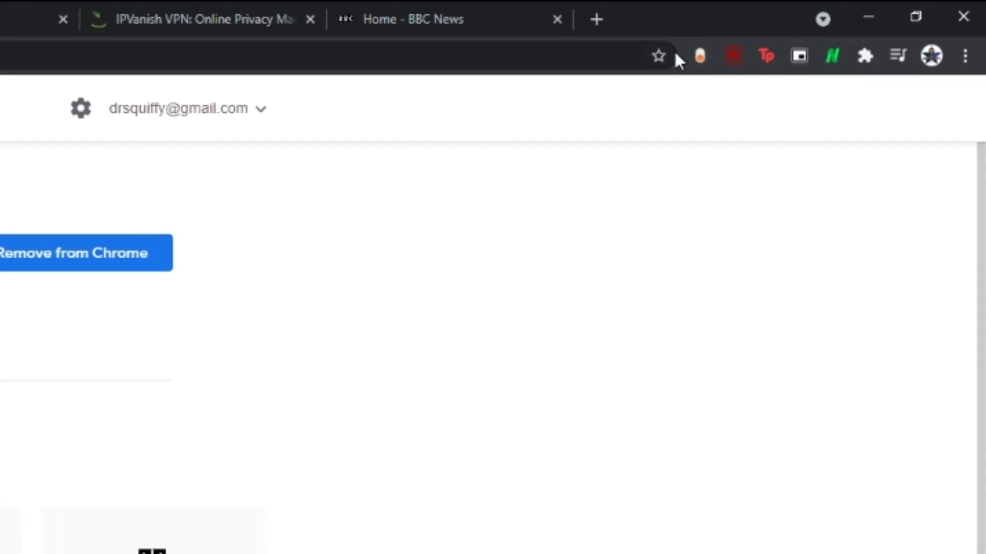
pyautogui.click(864, 57)
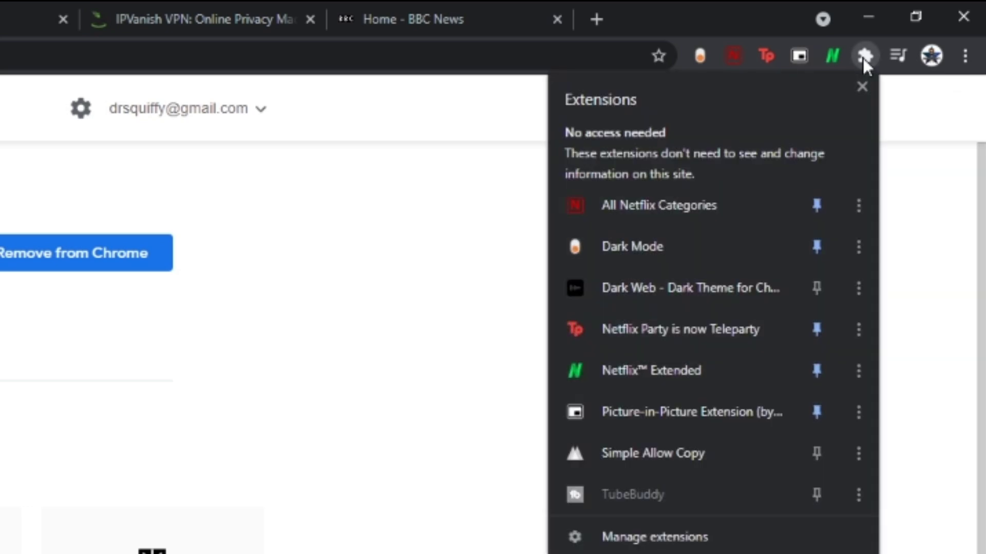
pyautogui.click(816, 287)
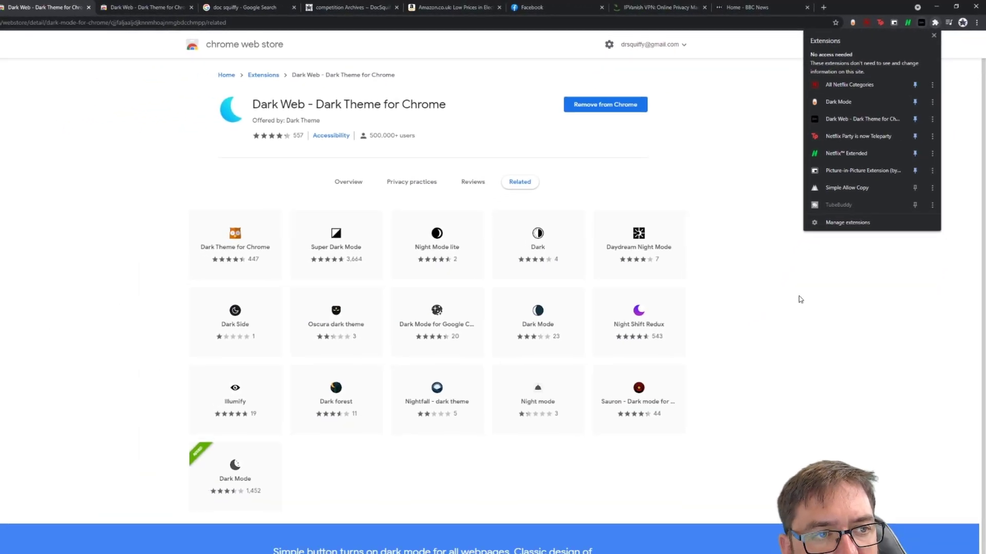
pyautogui.press('Escape')
pyautogui.click(416, 6)
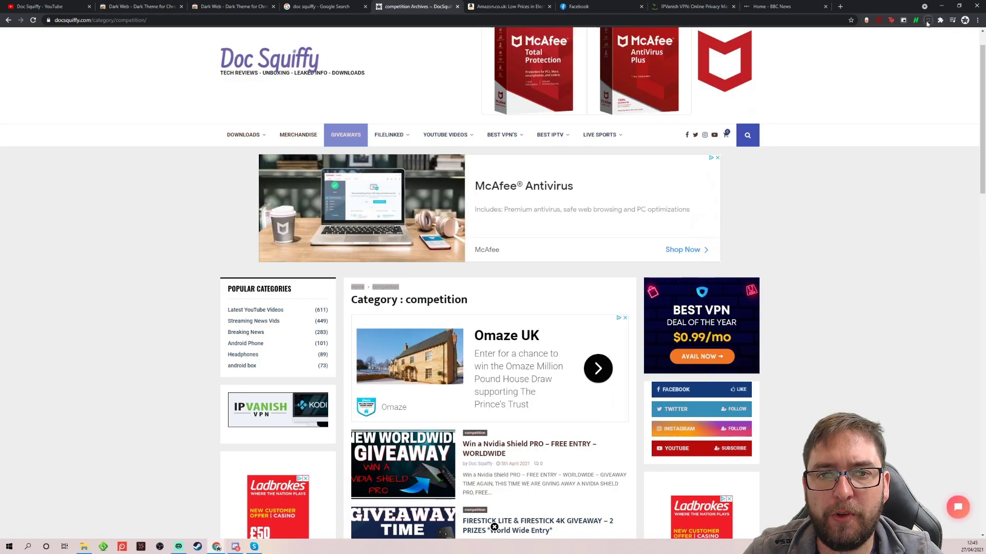
# Toggle the Dark Web icon five times on the Doc Squiffy page, ending in dark mode.
pyautogui.click(928, 21)
pyautogui.click(927, 20)
pyautogui.click(928, 20)
pyautogui.click(928, 21)
pyautogui.click(927, 20)
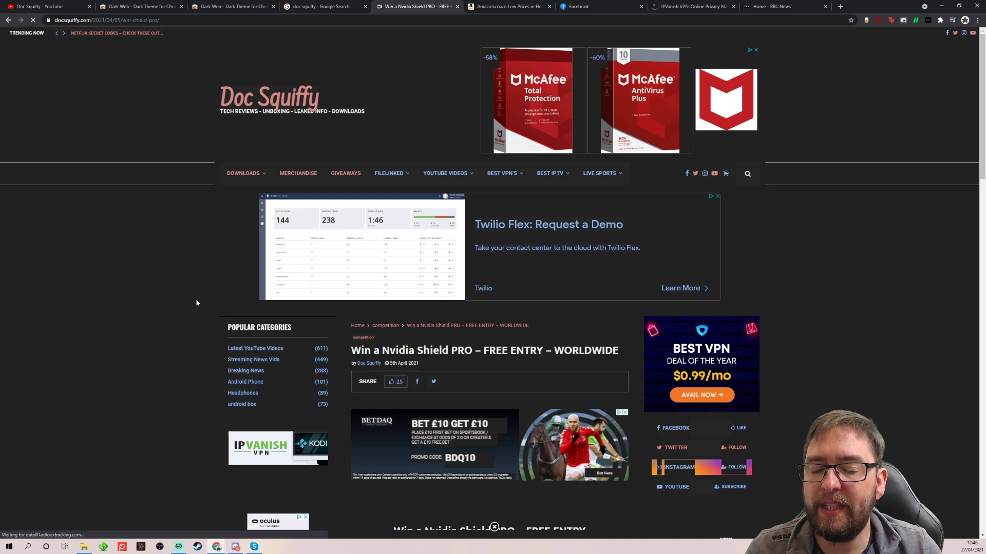
# Scroll to the giveaway widget, turn dark mode on then off, then switch to IPVanish.
pyautogui.scroll(-3, 196, 303)
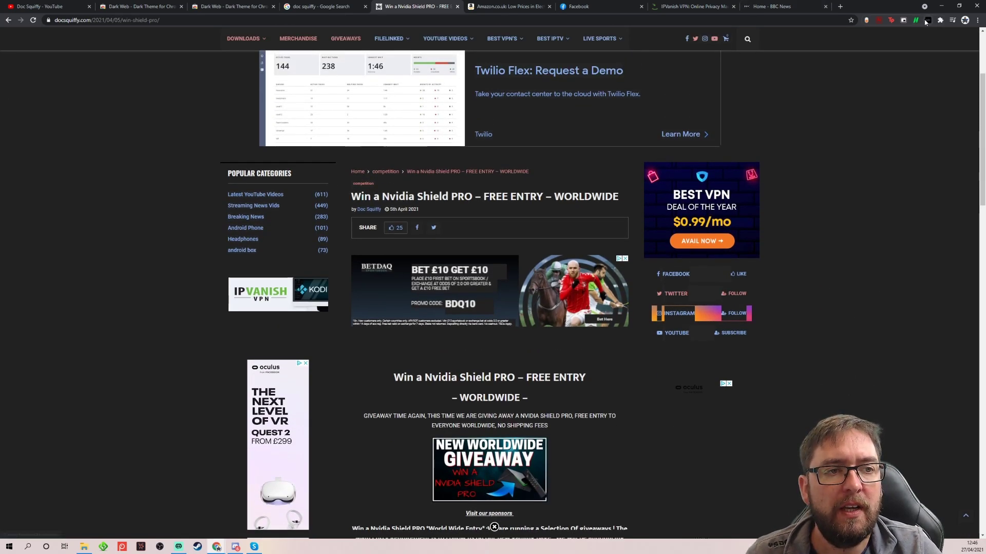
pyautogui.scroll(-2, 15, 174)
pyautogui.scroll(-3, 15, 174)
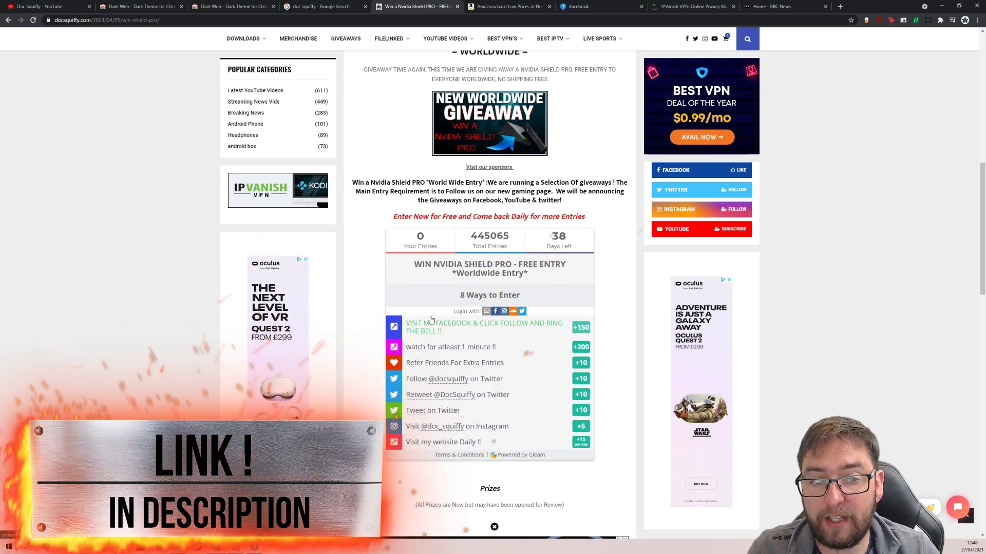
pyautogui.click(928, 21)
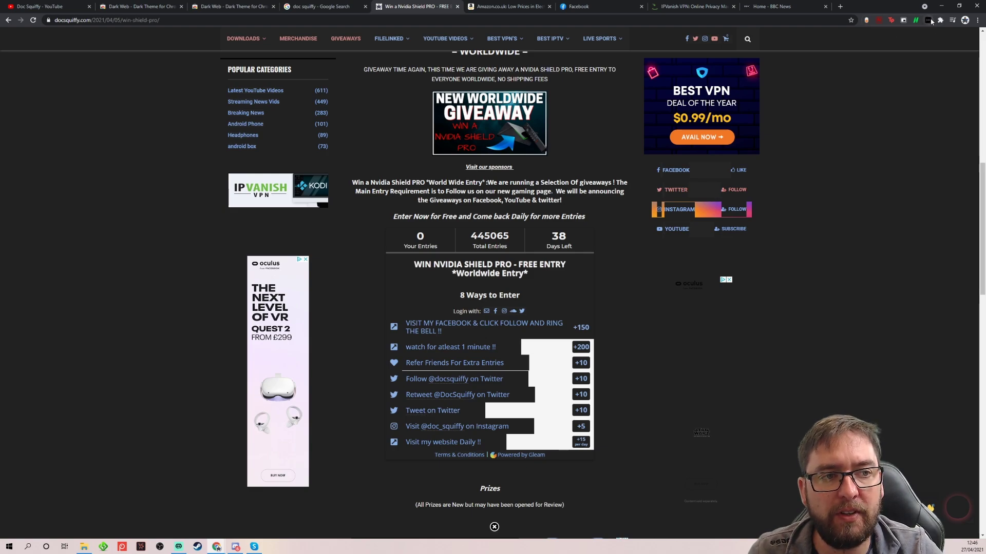
pyautogui.click(928, 21)
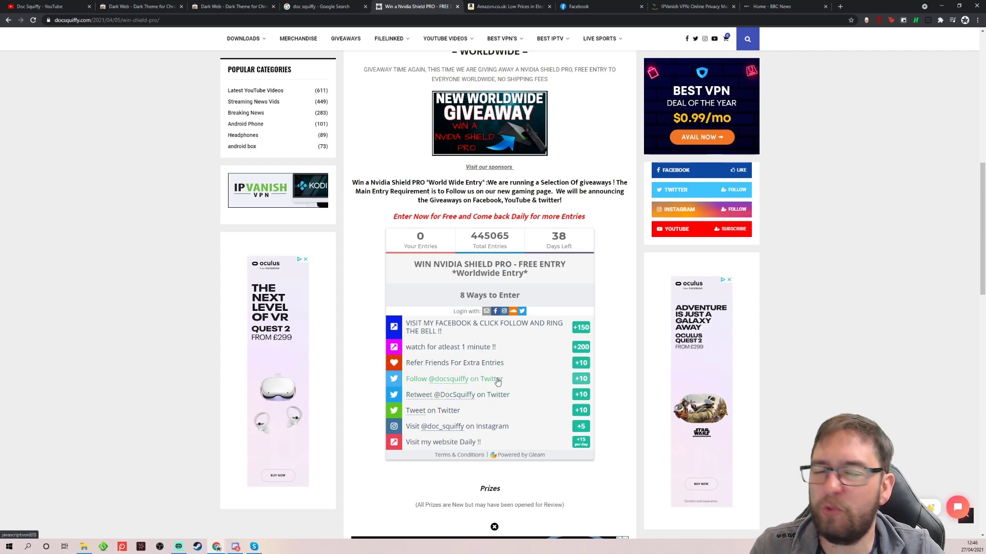
pyautogui.scroll(-3, 496, 381)
pyautogui.scroll(6, 497, 381)
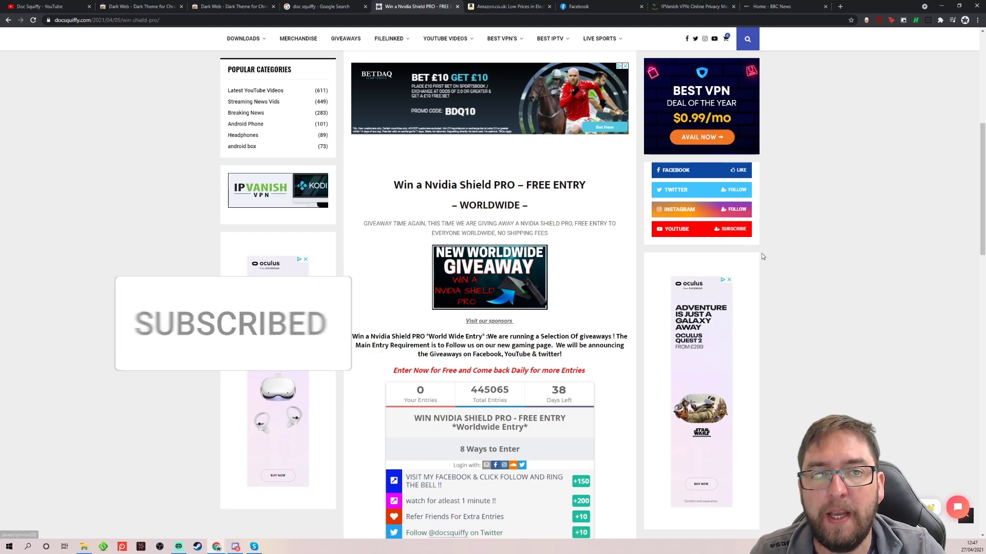
pyautogui.click(693, 6)
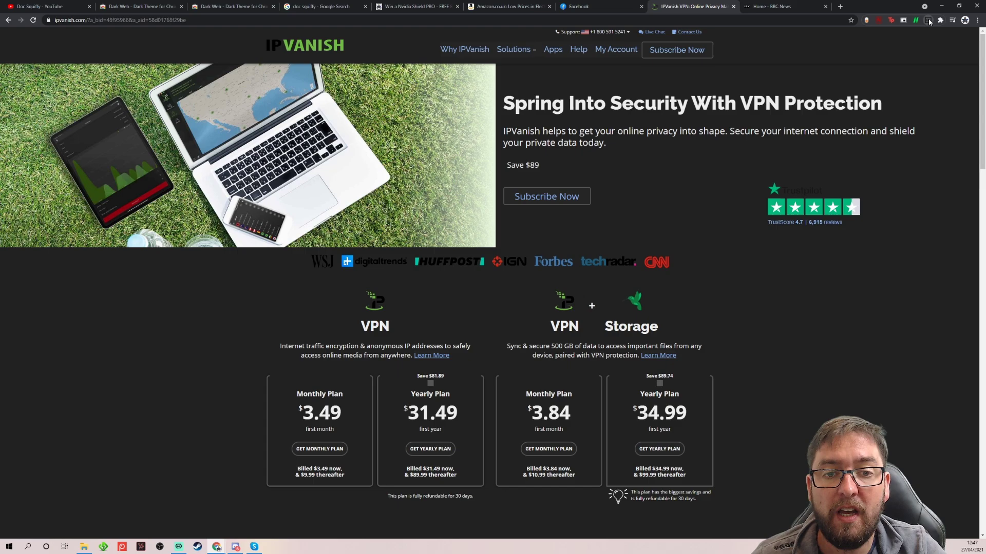
# Turn dark mode off on ipvanish.com and scroll the page in its normal light colours.
pyautogui.click(32, 20)
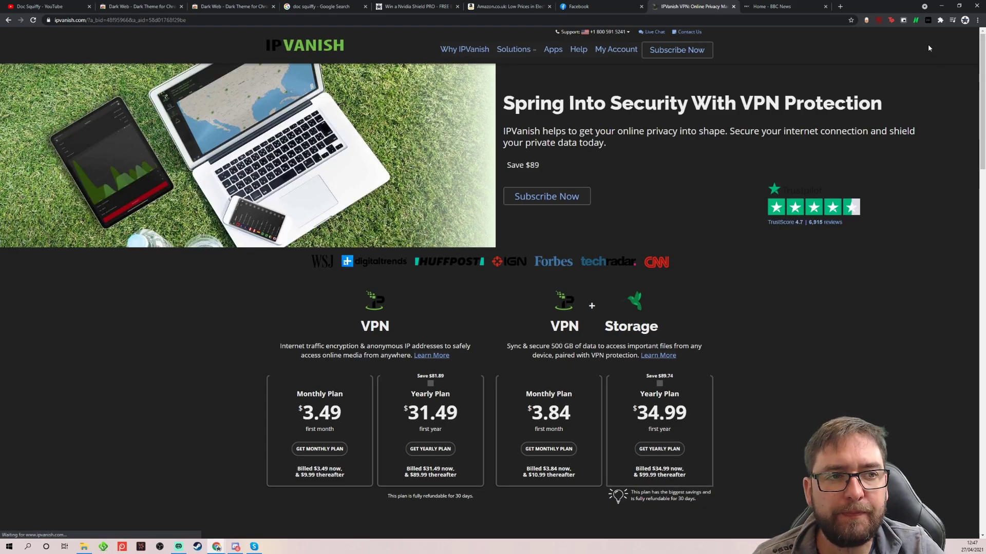
pyautogui.click(928, 19)
pyautogui.scroll(-4, 585, 201)
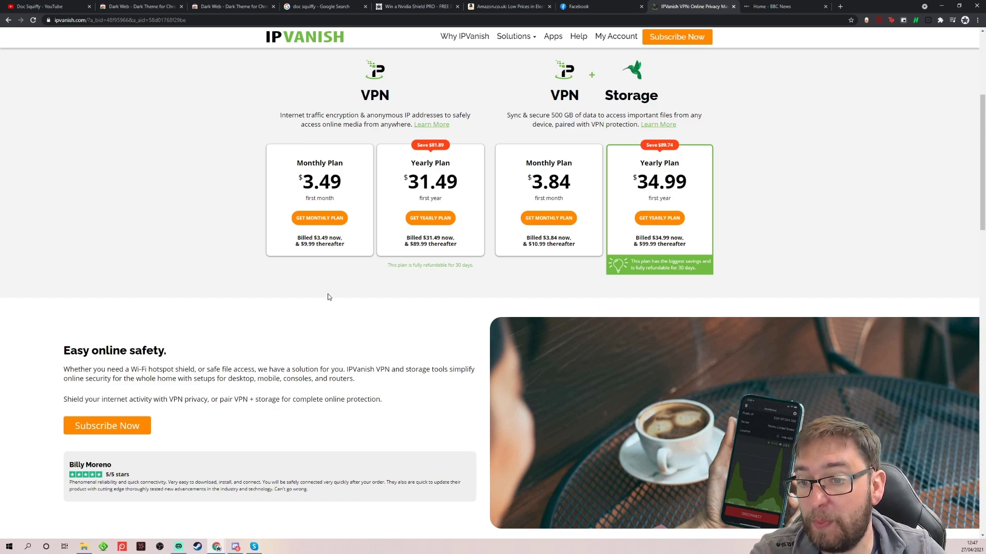
pyautogui.scroll(4, 329, 297)
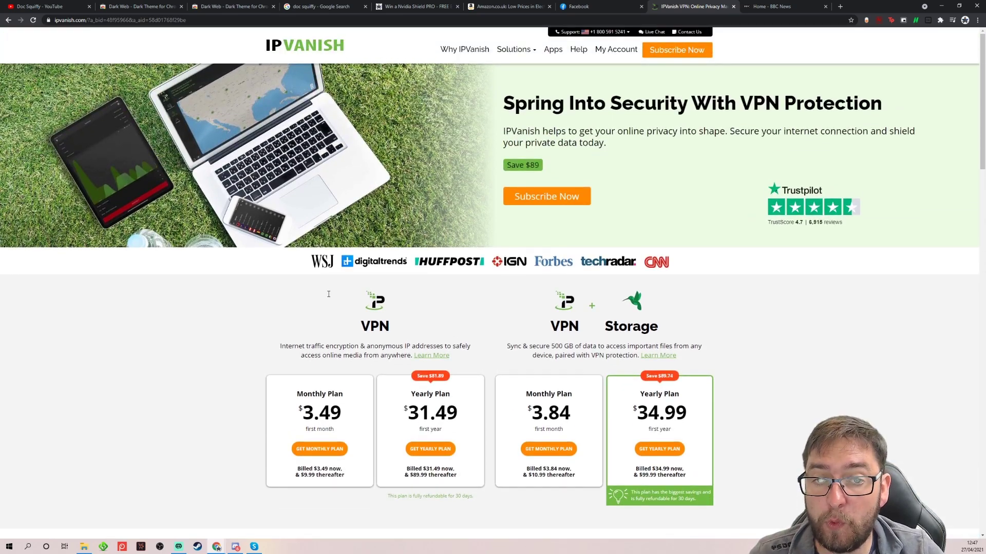